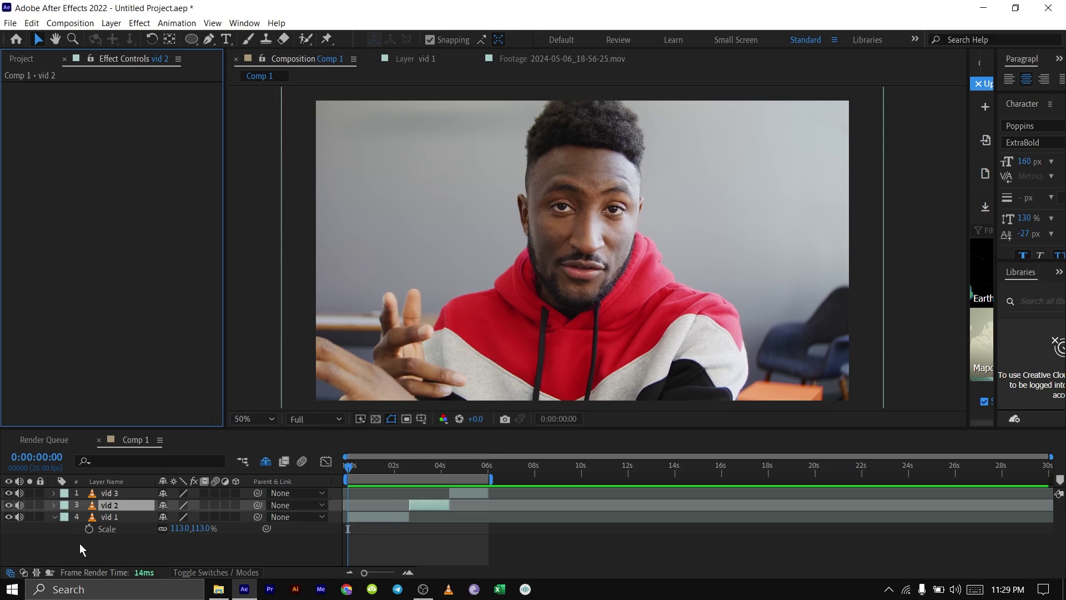
Move the playhead to about 0:00:02:16 and scrub through the wristwatch shot
click(409, 468)
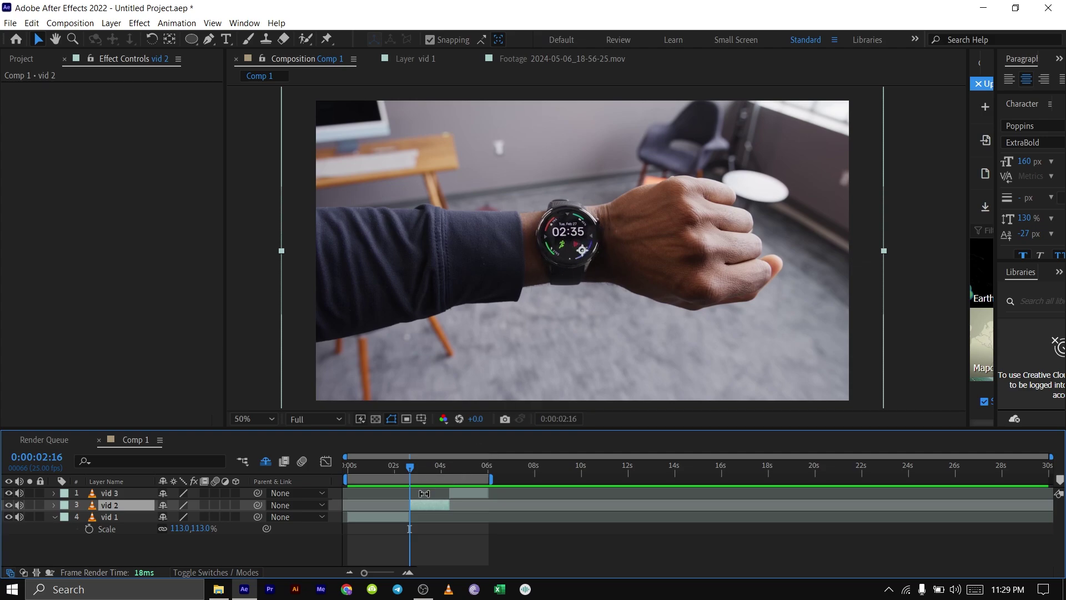
mouse_move(407, 464)
mouse_down()
mouse_move(435, 465)
mouse_move(410, 465)
mouse_up()
Duplicate vid 2 and draw an elliptical mask centred over the round watch face
key(ctrl+d)
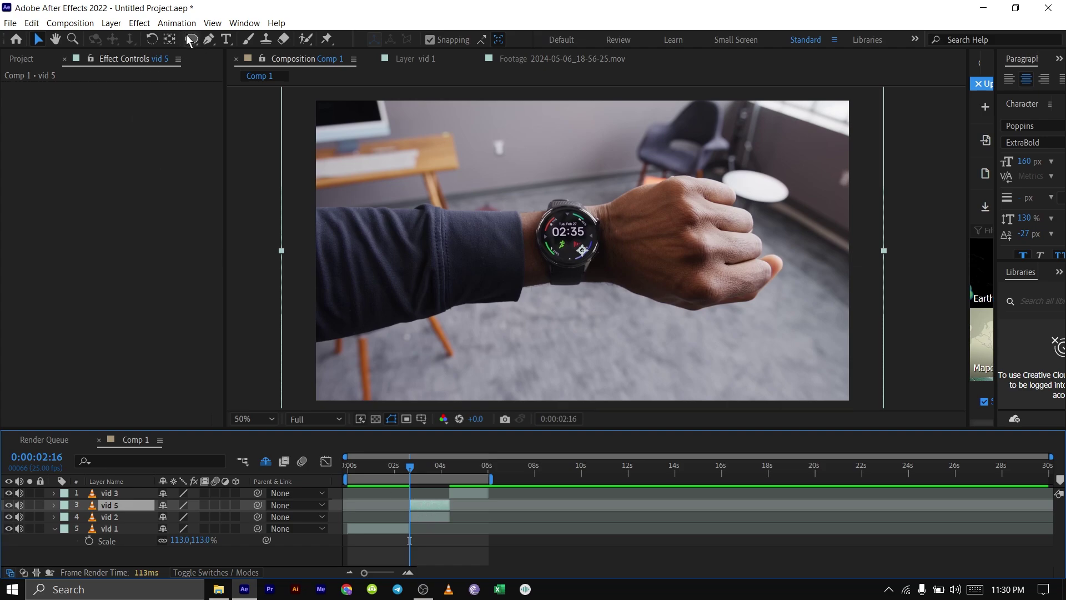
drag(188, 37, 254, 67)
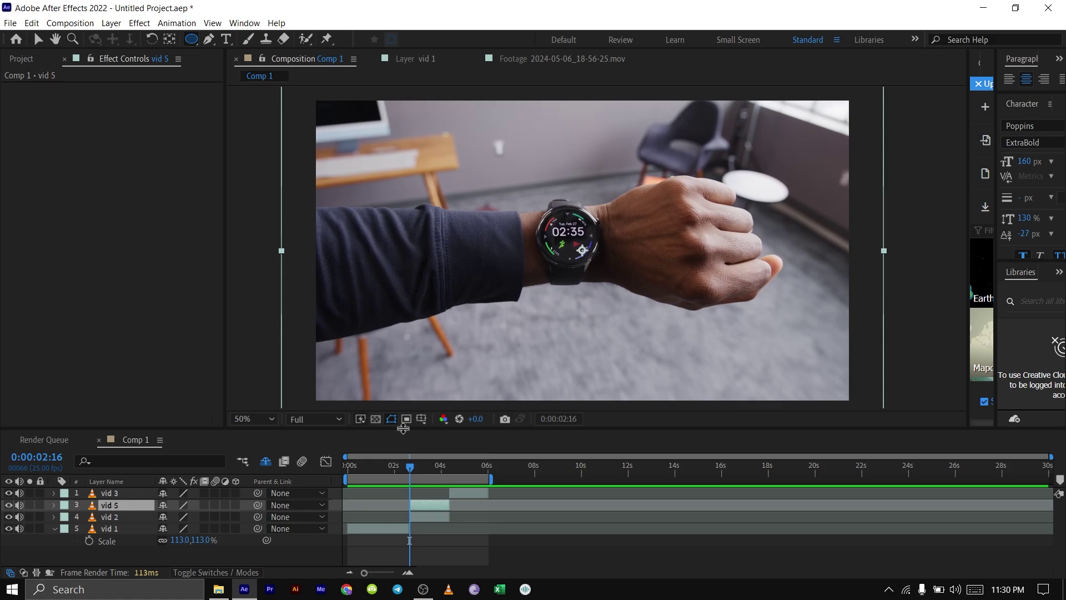
key(period)
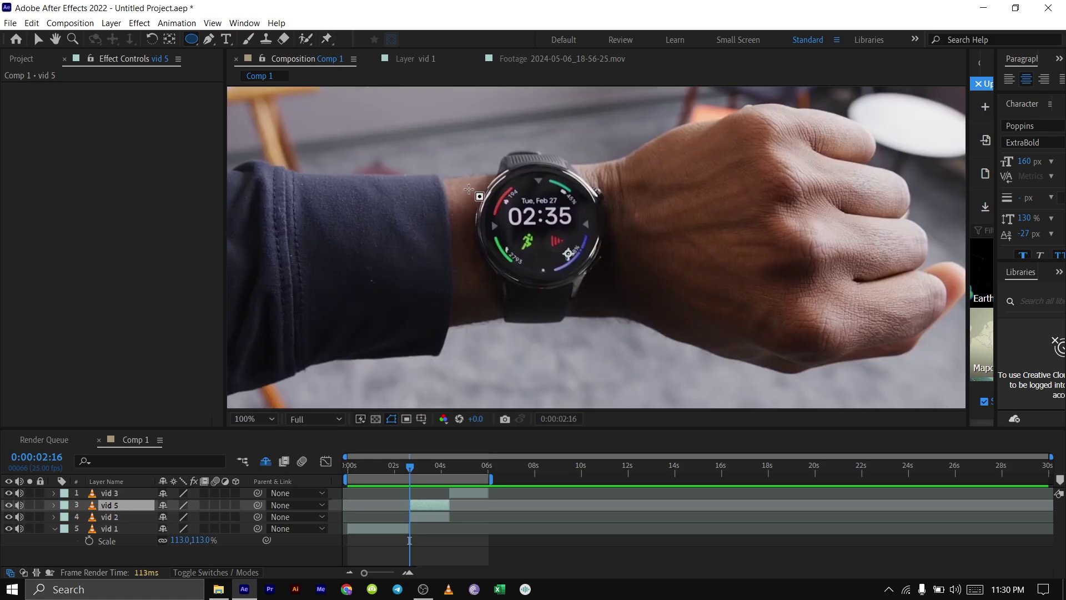
drag(496, 191, 600, 286)
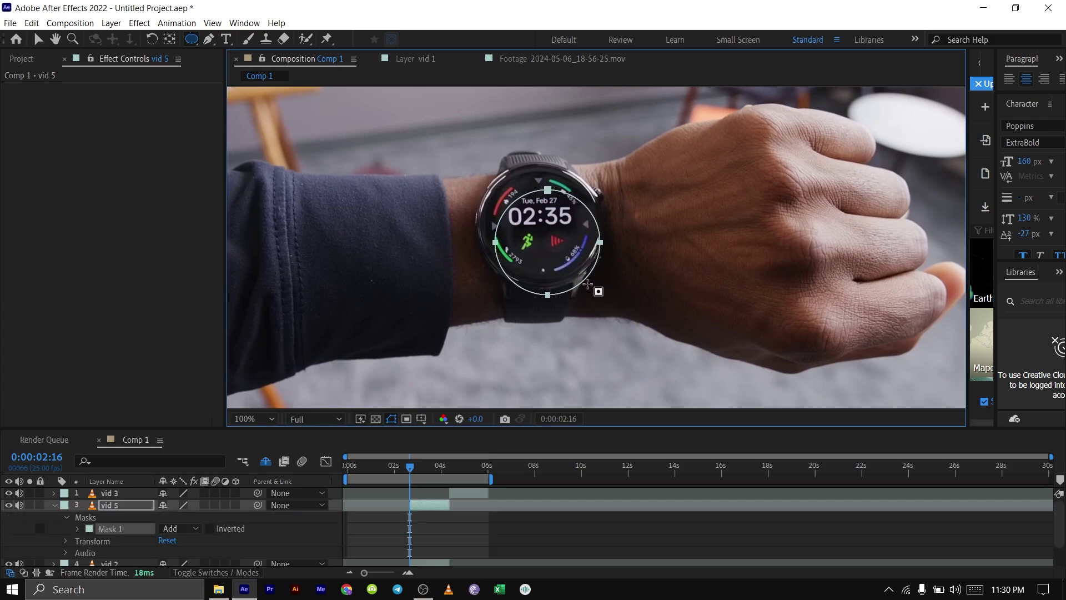
click(38, 40)
drag(549, 192, 540, 173)
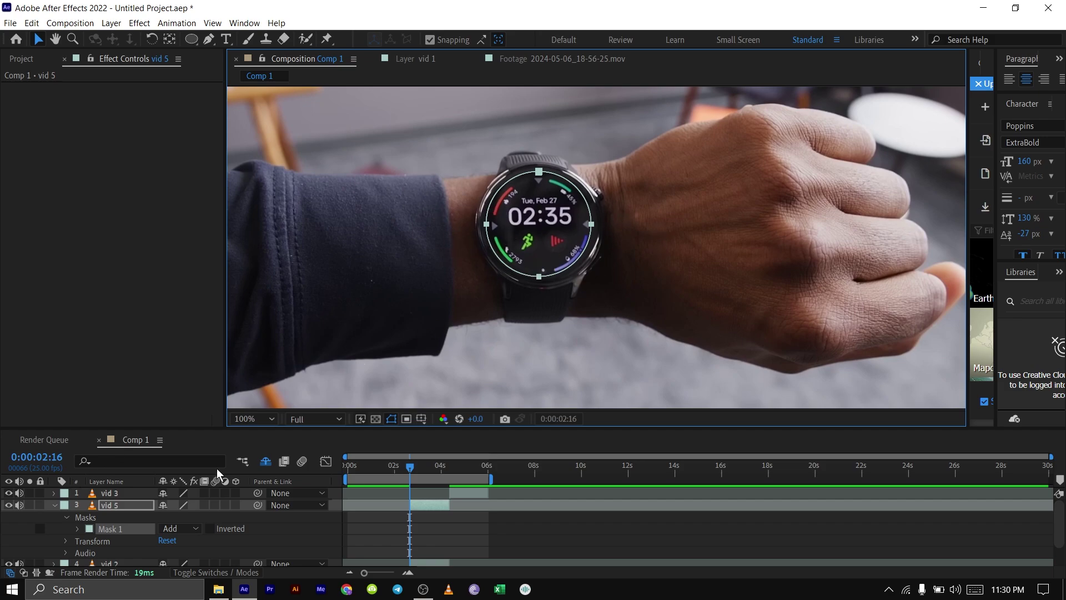
Turn on Mask Path keyframing for Mask 1 and shift the mask up onto the watch on the next frame
click(77, 528)
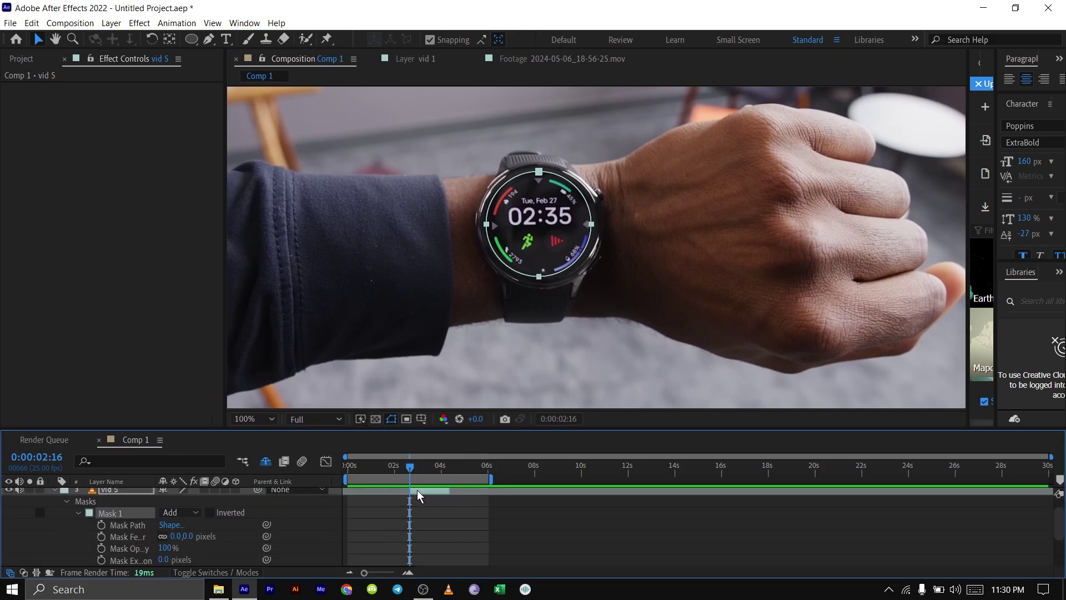
click(102, 525)
mouse_move(148, 487)
mouse_down()
mouse_move(291, 487)
mouse_move(149, 487)
mouse_up()
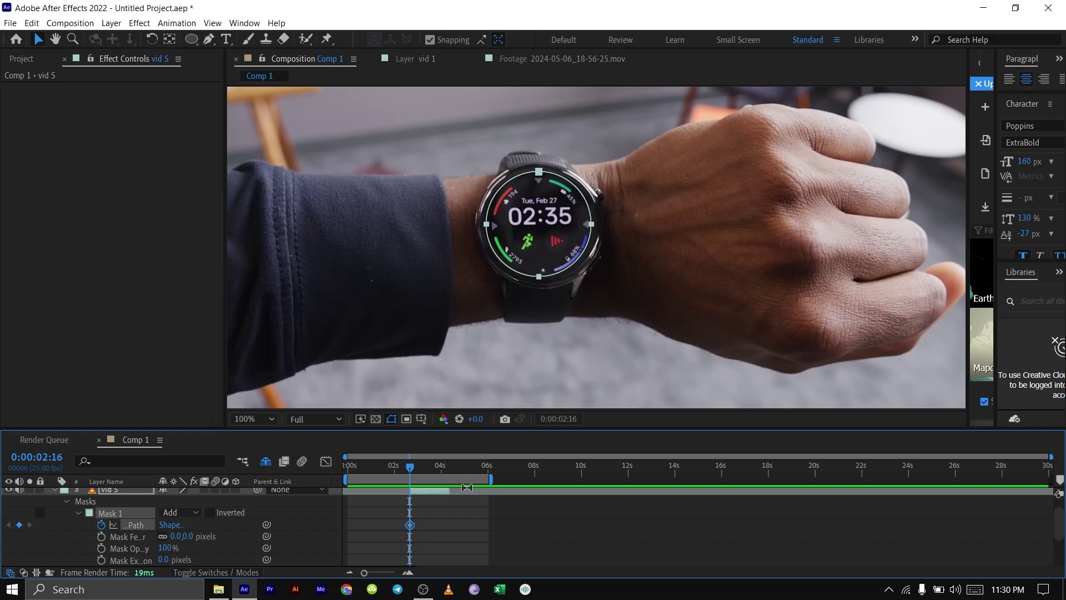
key(Page_Down)
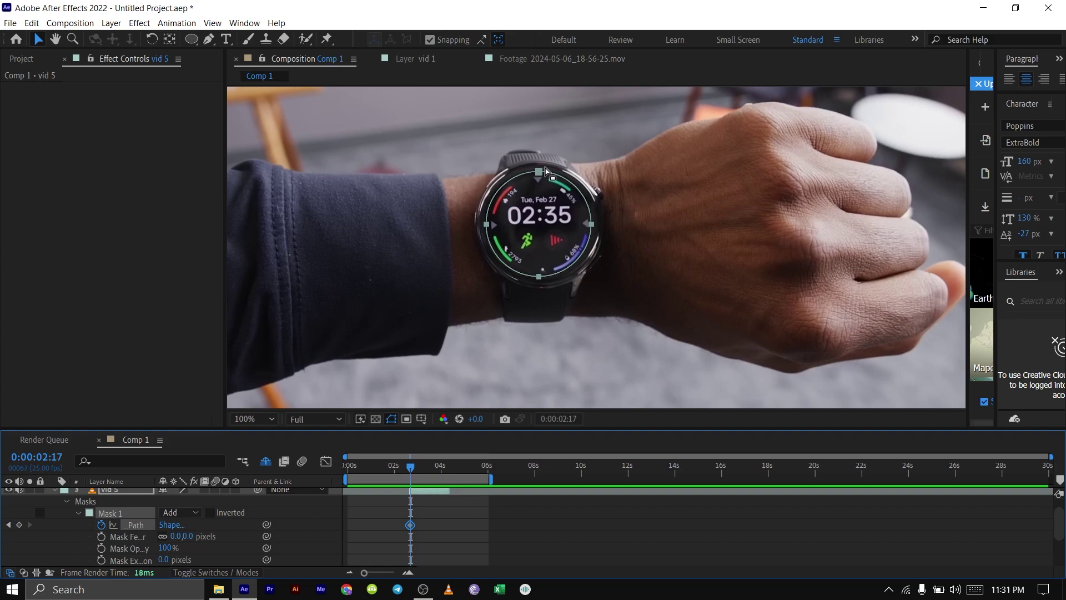
drag(539, 174, 537, 171)
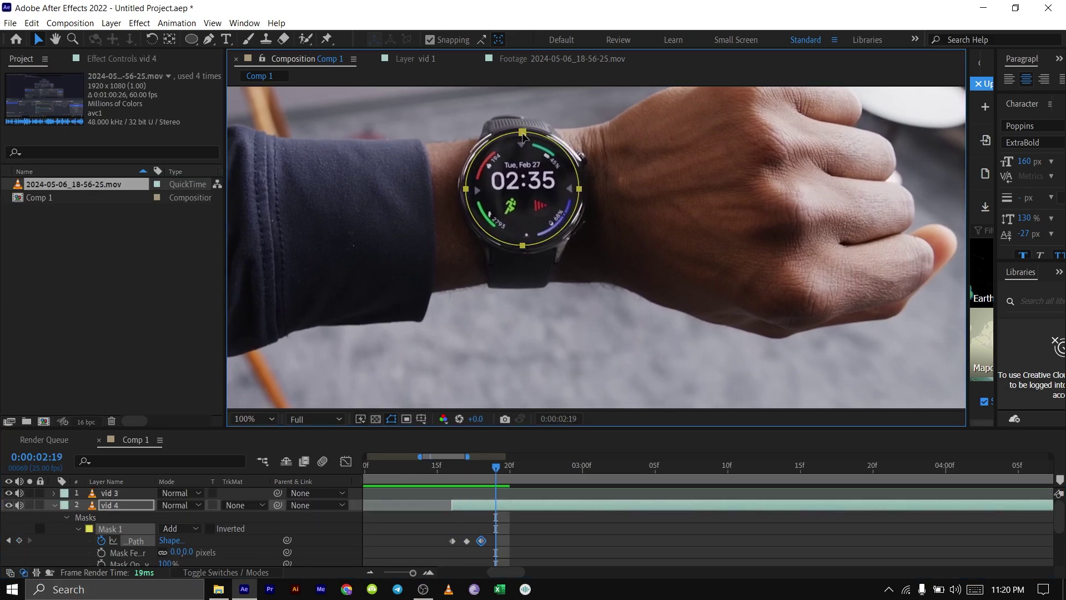
Step forward frame by frame, keyframing the mask on the watch face through about 0:00:04:07
scroll(523, 135, up, 1)
key(ctrl+Right)
key(ctrl+Right)
key(ctrl+Right)
key(ctrl+Right)
key(ctrl+Right)
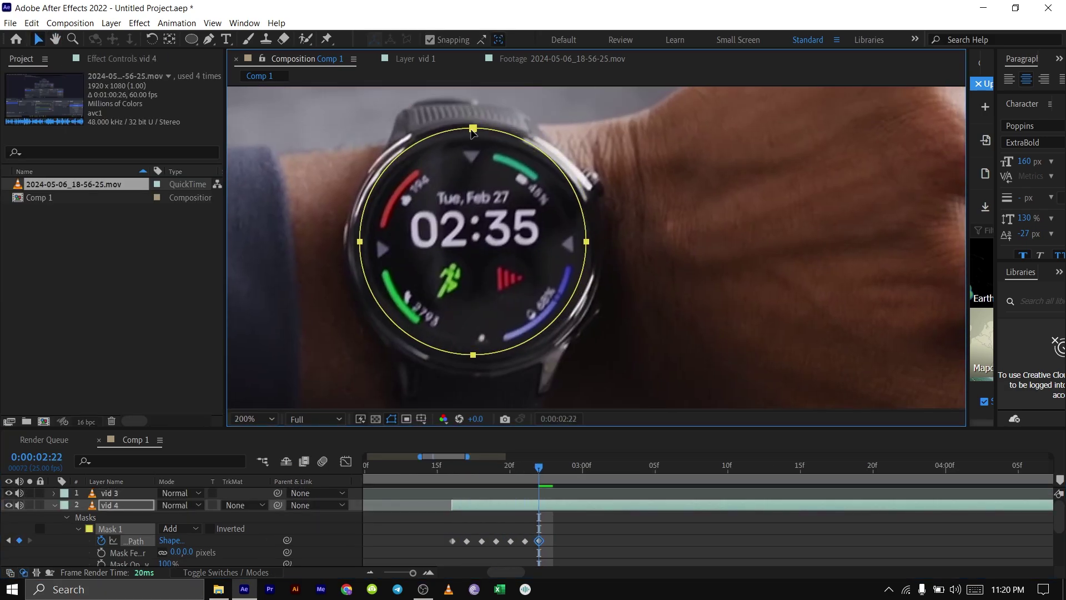
key(ctrl+Right)
key(ctrl+Right)
key(ctrl+Right)
key(ctrl+Right)
key(ctrl+Right)
key(ctrl+Right)
key(ctrl+Right)
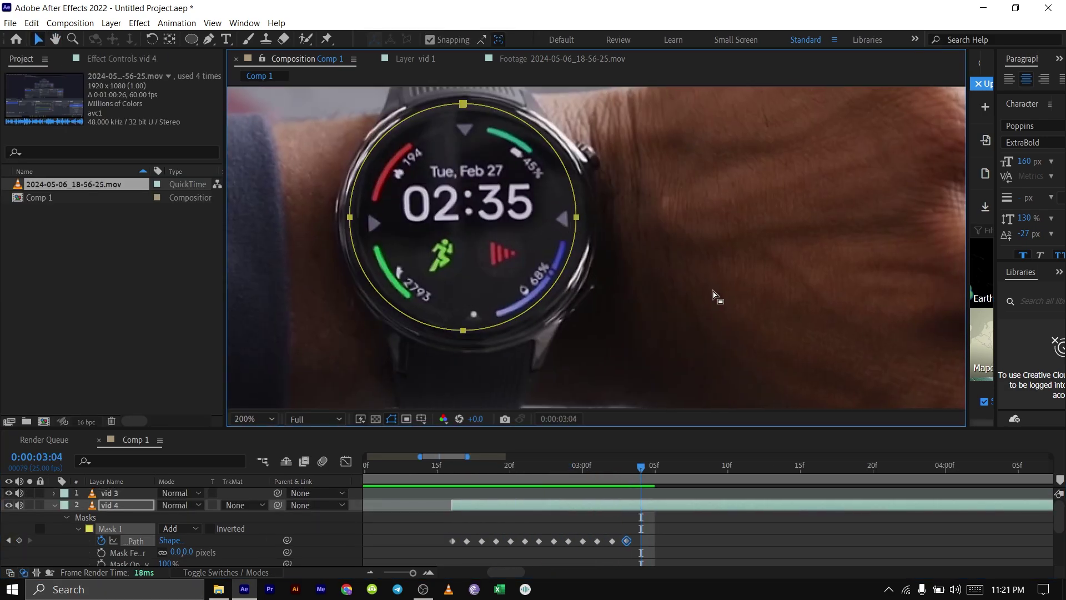
key(ctrl+Right)
key(ctrl+Right)
key(ctrl+Right)
key(ctrl+Right)
key(ctrl+Right)
key(ctrl+Right)
key(ctrl+Right)
key(ctrl+Right)
key(ctrl+Right)
key(ctrl+Right)
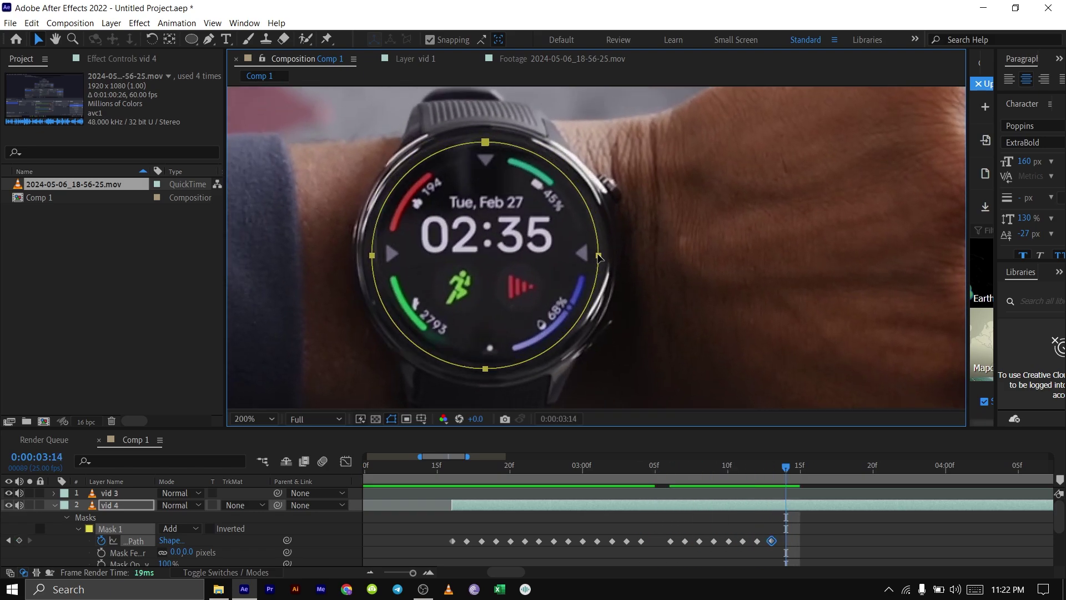
key(ctrl+Right)
key(ctrl+Right)
key(ctrl+Right)
key(ctrl+Right)
key(ctrl+Right)
key(ctrl+Right)
key(ctrl+Right)
key(ctrl+Right)
key(ctrl+Right)
key(ctrl+Right)
key(ctrl+Right)
key(ctrl+Right)
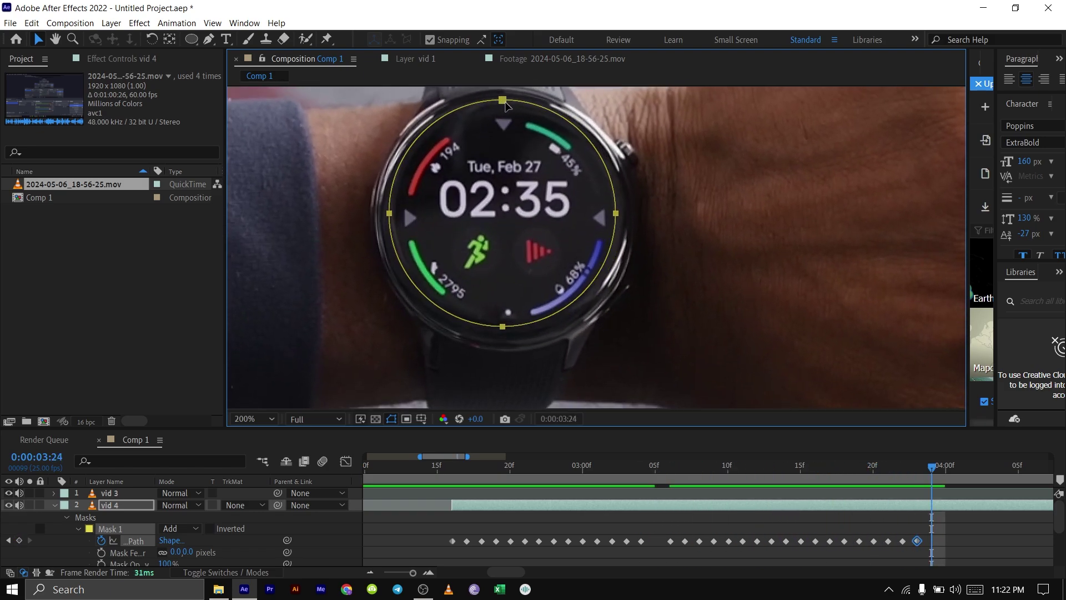
key(ctrl+Right)
key(ctrl+Right)
key(ctrl+Right)
key(ctrl+Right)
key(ctrl+Right)
key(ctrl+Right)
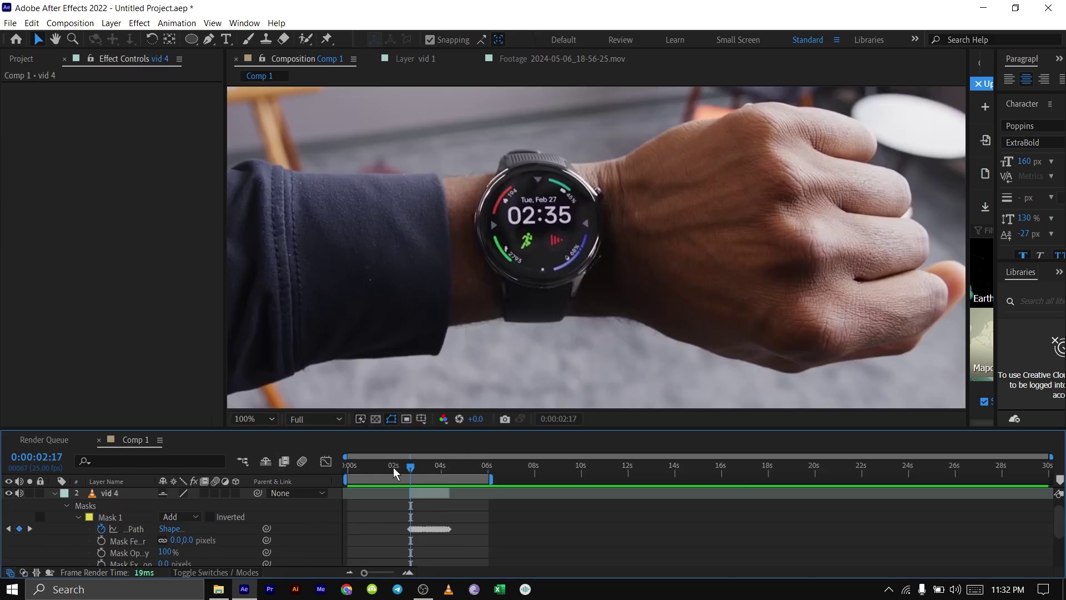
Select vid 4 at 0:00:02:15 and apply the Saber effect found by searching 'saber'
click(428, 498)
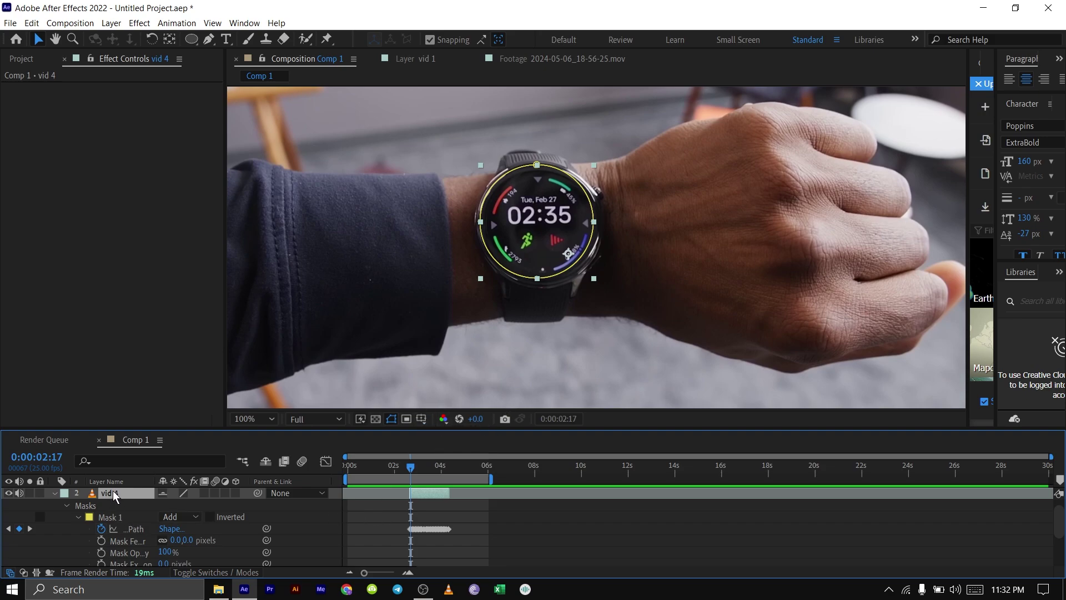
scroll(114, 495, up, 1)
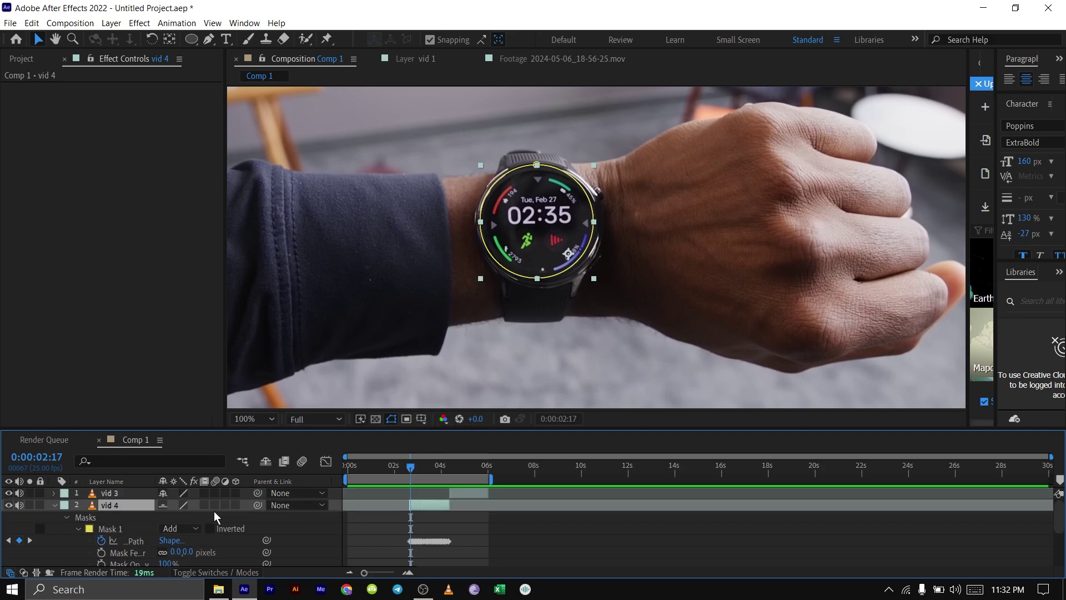
click(422, 507)
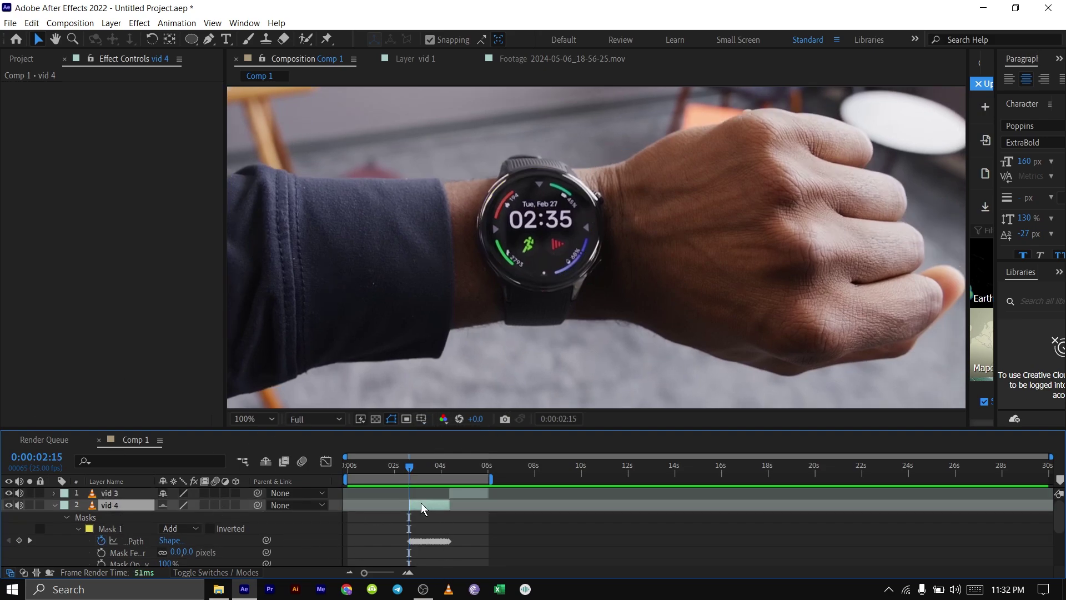
key(ctrl+space)
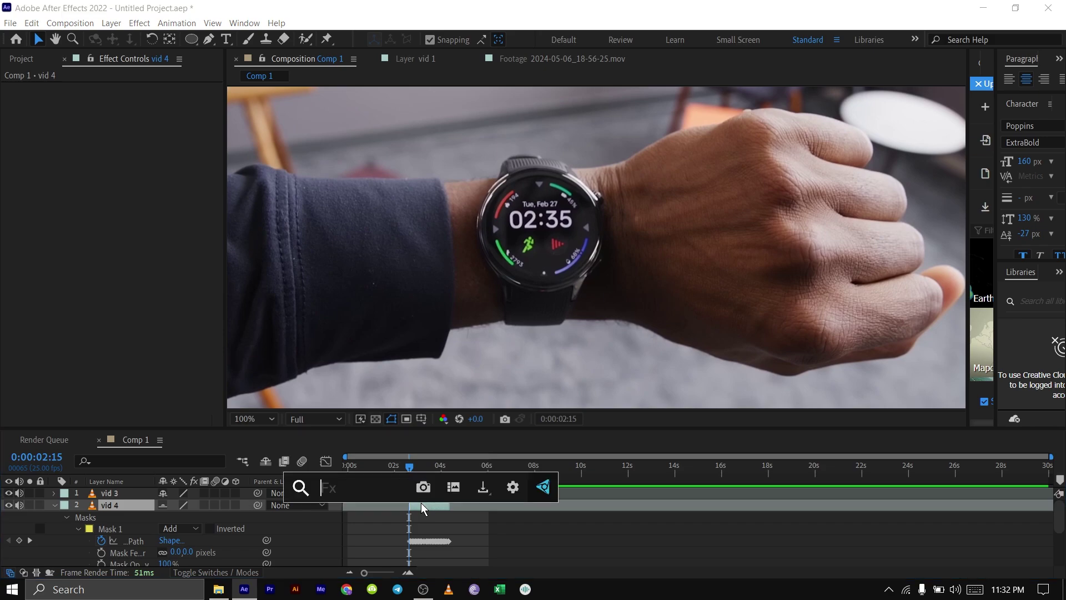
text(saber)
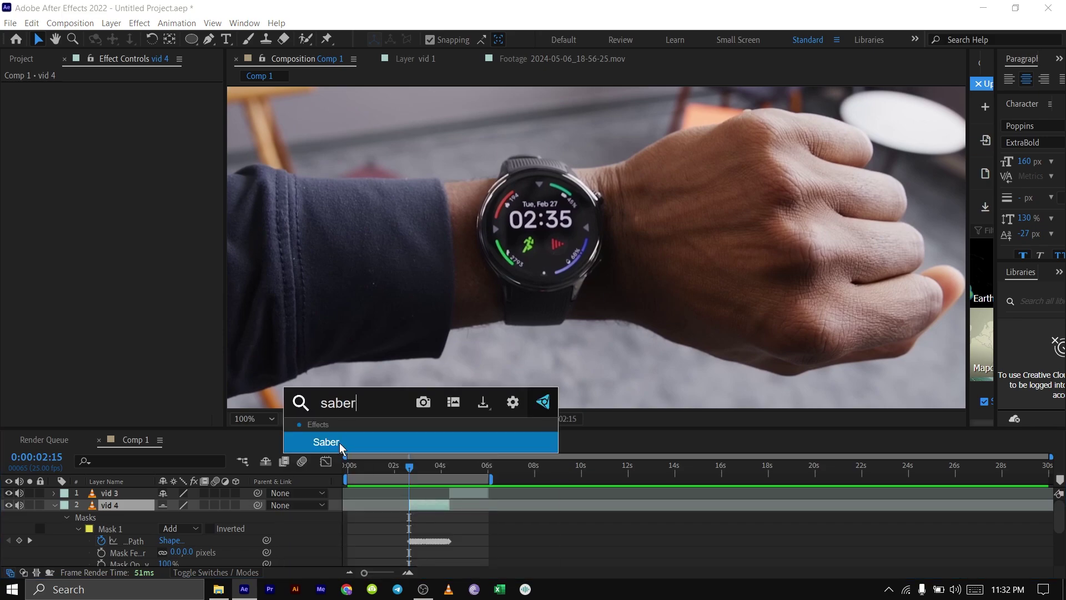
click(333, 443)
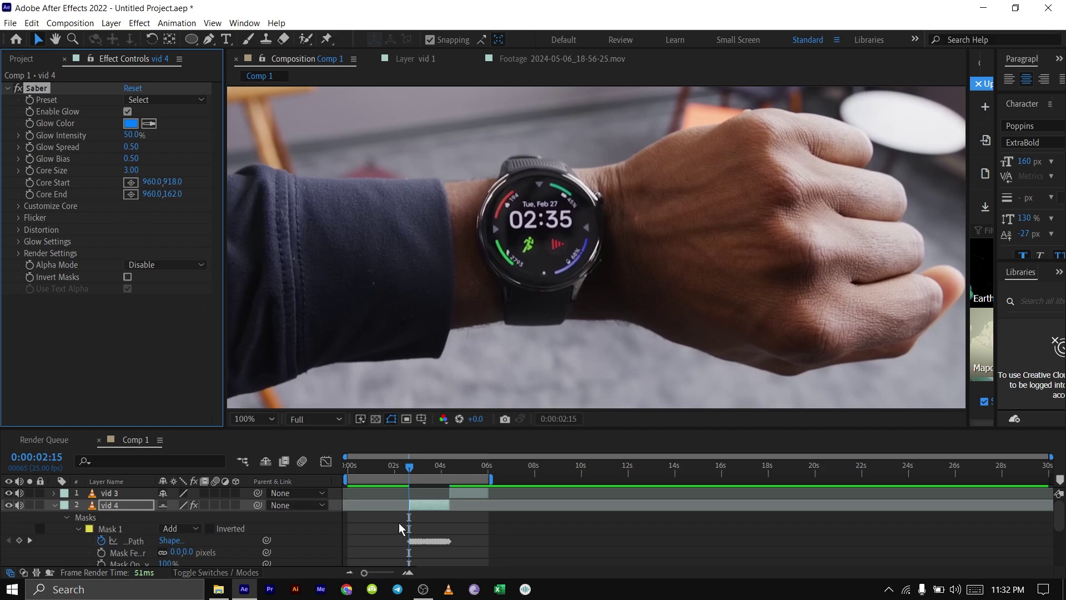
Preview at 0:00:02:19 and try Saber presets, trying Electric and then settling on Fog
drag(409, 471, 413, 472)
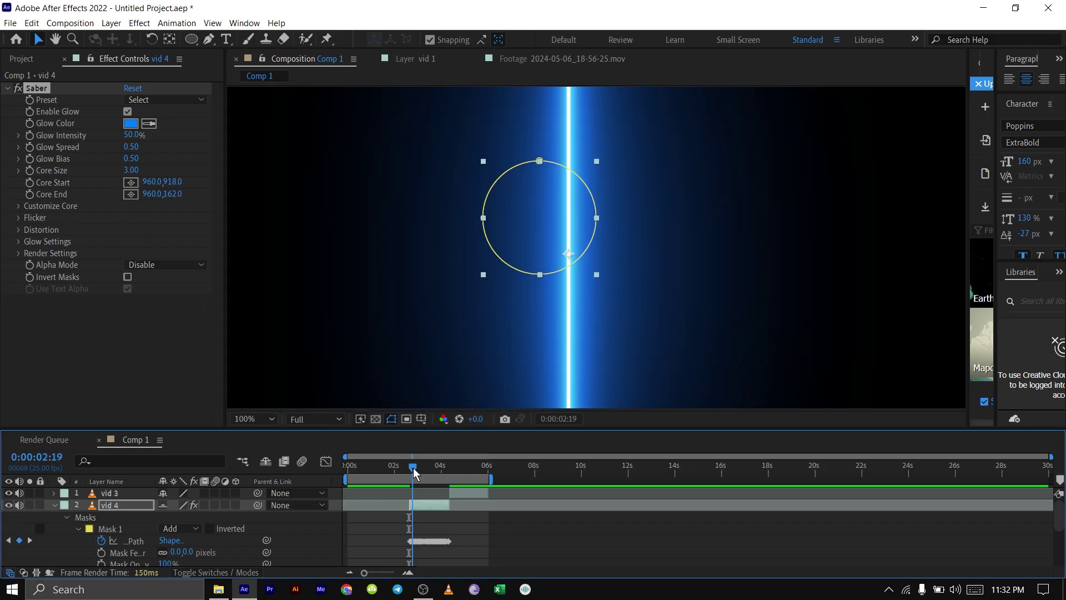
click(184, 100)
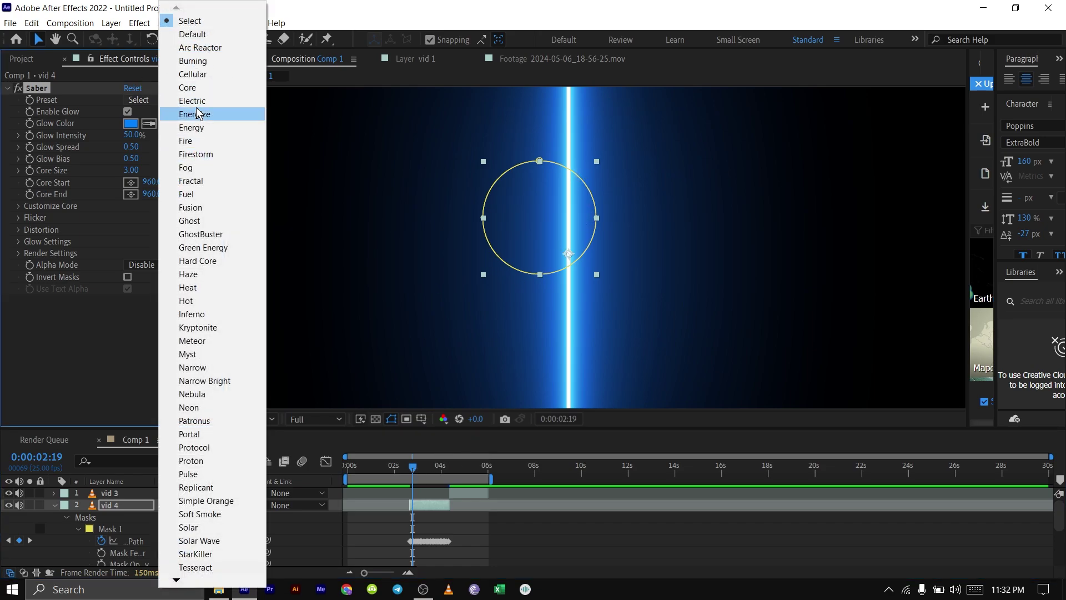
click(193, 100)
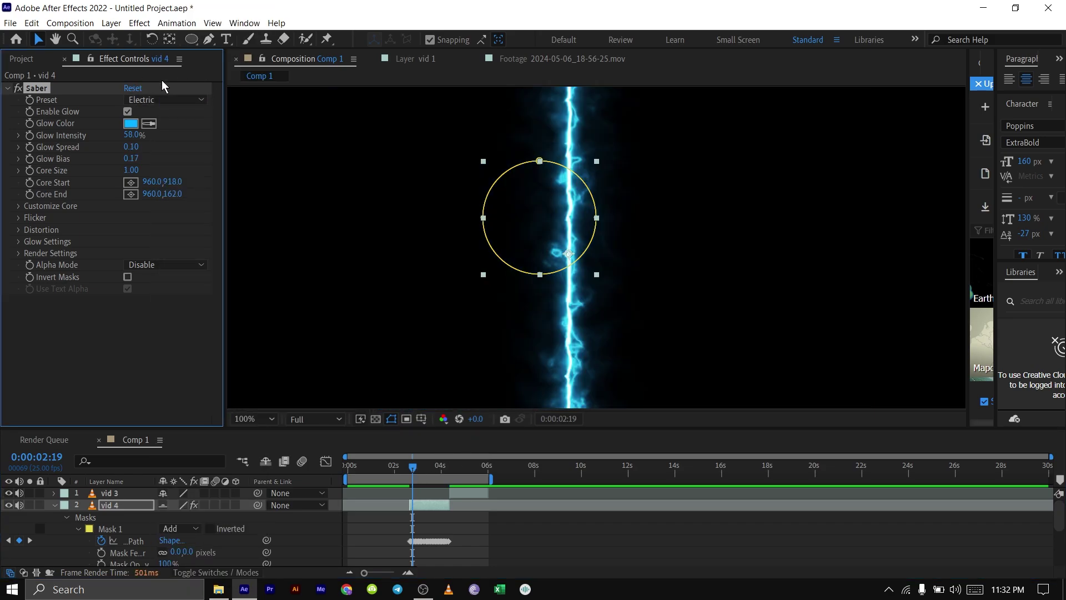
click(167, 100)
click(189, 165)
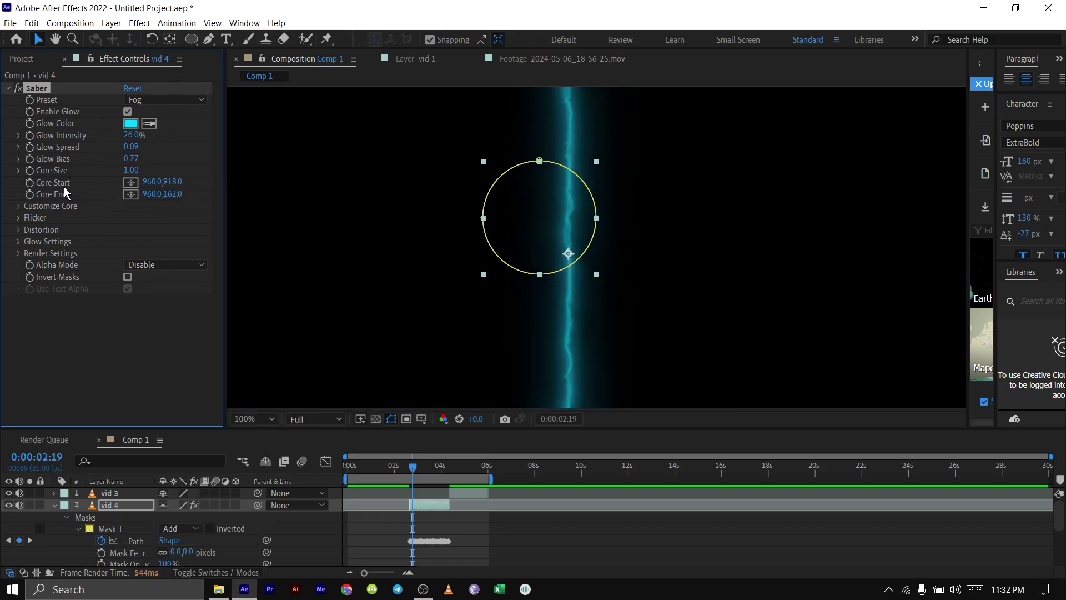
Set Saber's Customize Core type to Layer Masks so the glow follows the mask
click(18, 206)
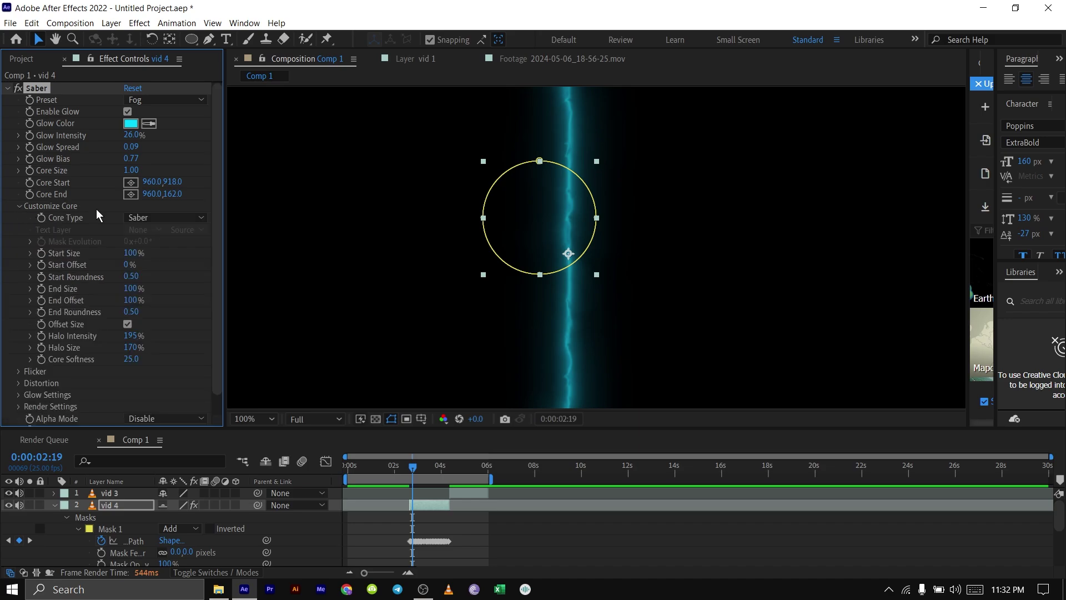
click(129, 217)
click(167, 246)
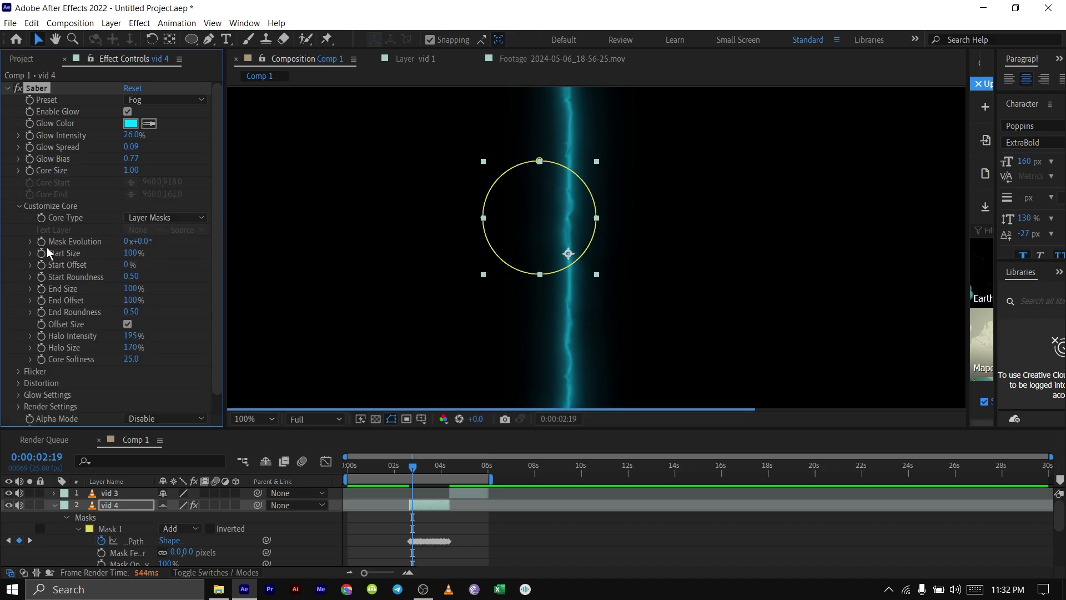
scroll(49, 318, down, 1)
Set Saber's Render Settings Composite to Transparent and deselect vid 4
click(20, 386)
scroll(136, 361, down, 5)
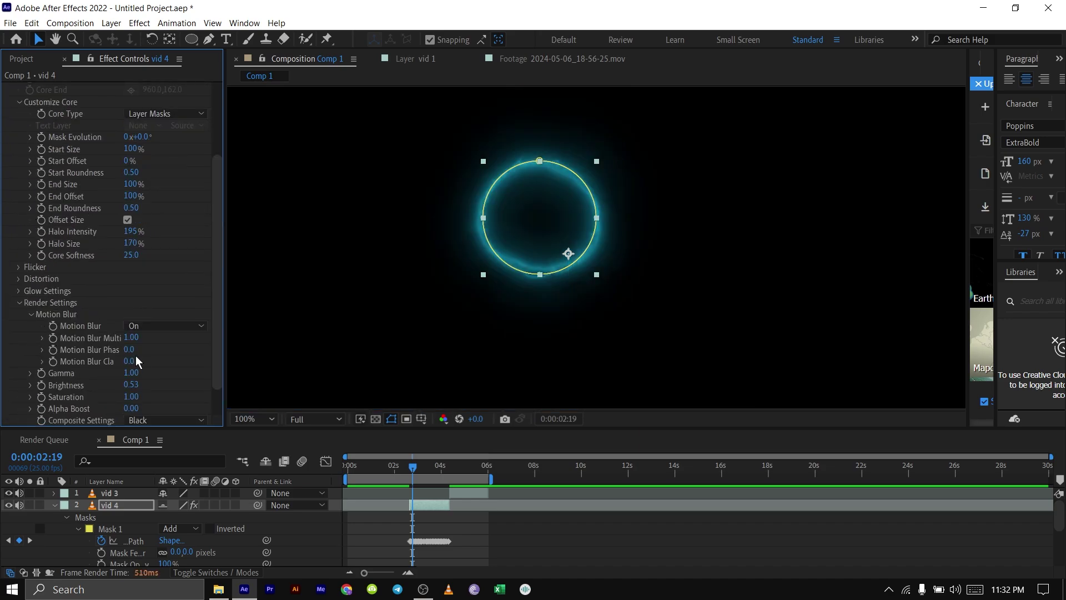
click(146, 385)
click(160, 398)
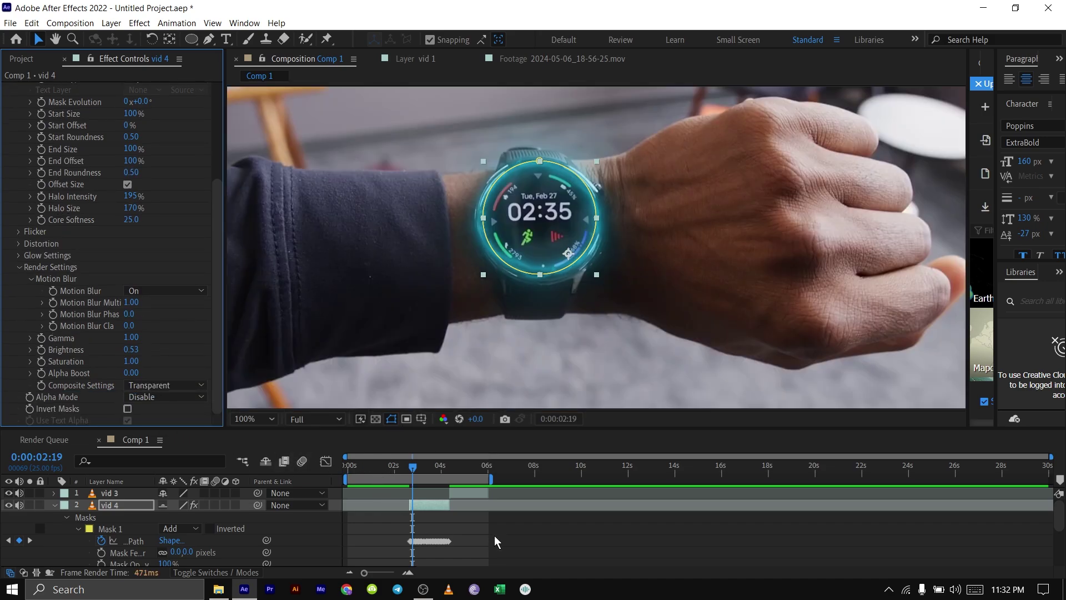
click(536, 516)
scroll(123, 181, up, 5)
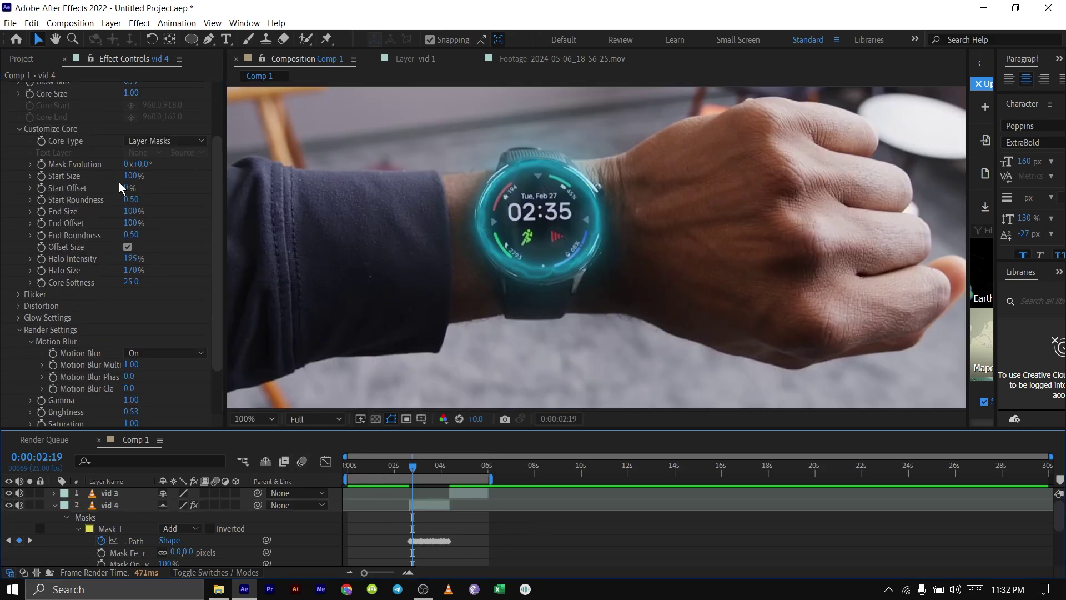
Change Saber's Glow Color to bright green (16F903) and move the playhead to 0:00:02:17
click(131, 123)
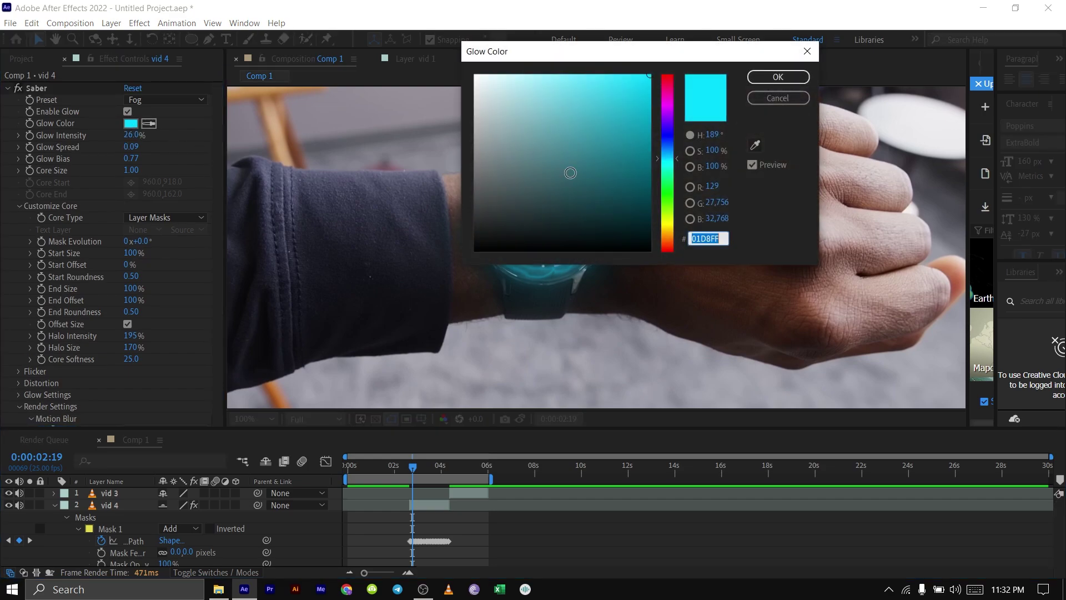
mouse_move(569, 174)
mouse_down()
mouse_move(636, 127)
mouse_move(647, 78)
mouse_up()
click(778, 76)
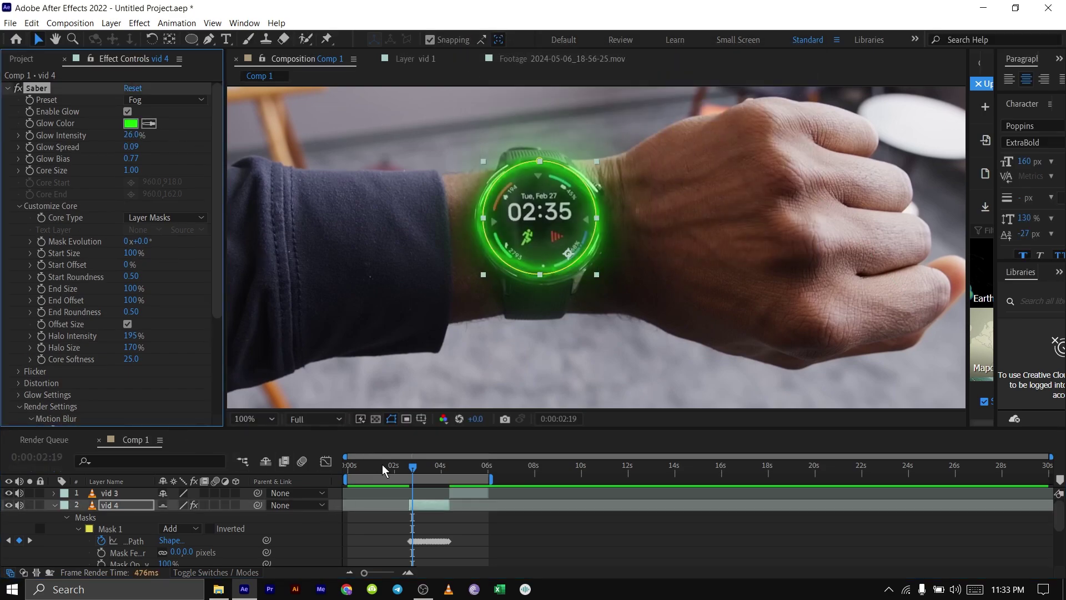
click(410, 469)
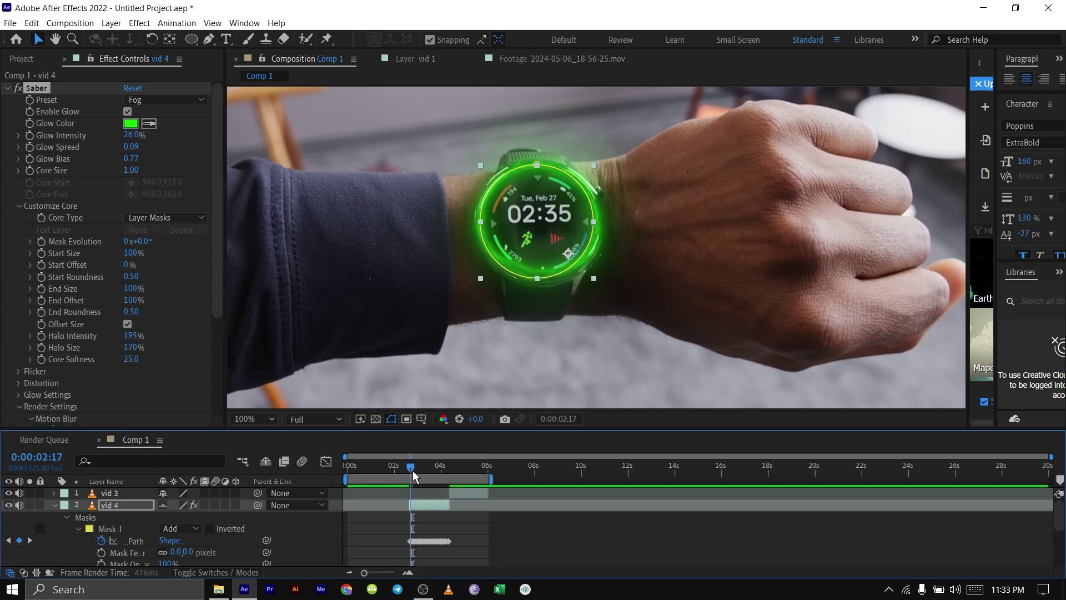
click(83, 176)
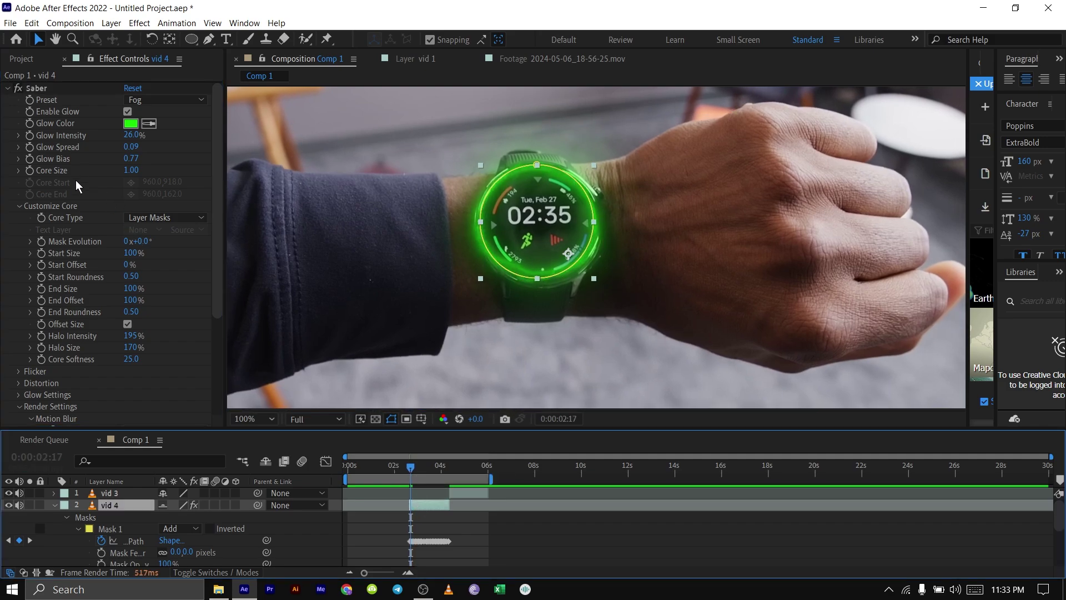
Keyframe Saber Start Offset at 100% at 0:00:02:17 and 0% at 0:00:02:24
click(42, 266)
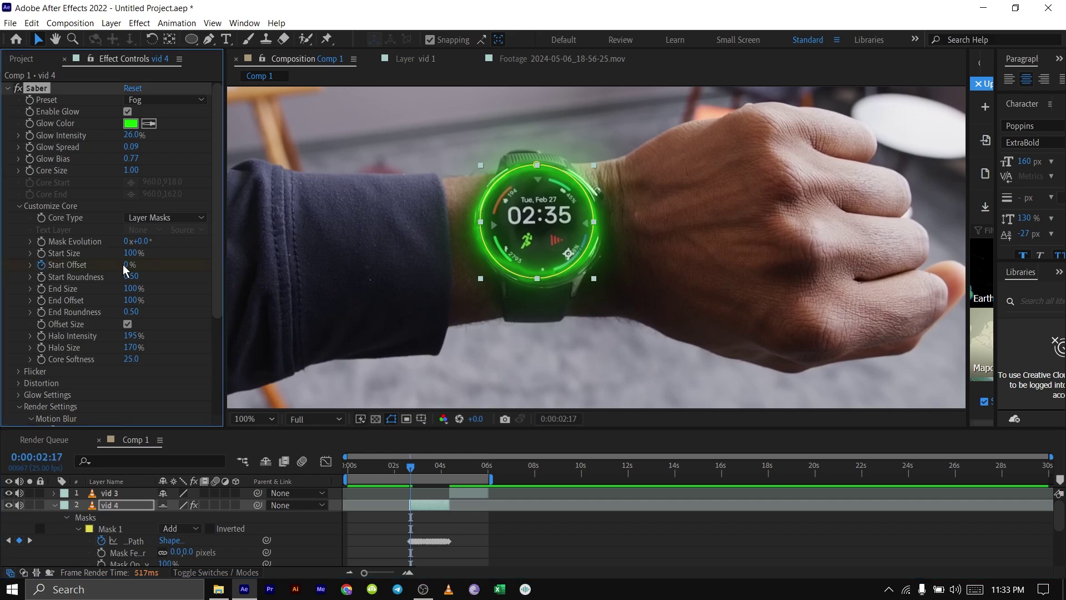
drag(133, 265, 204, 266)
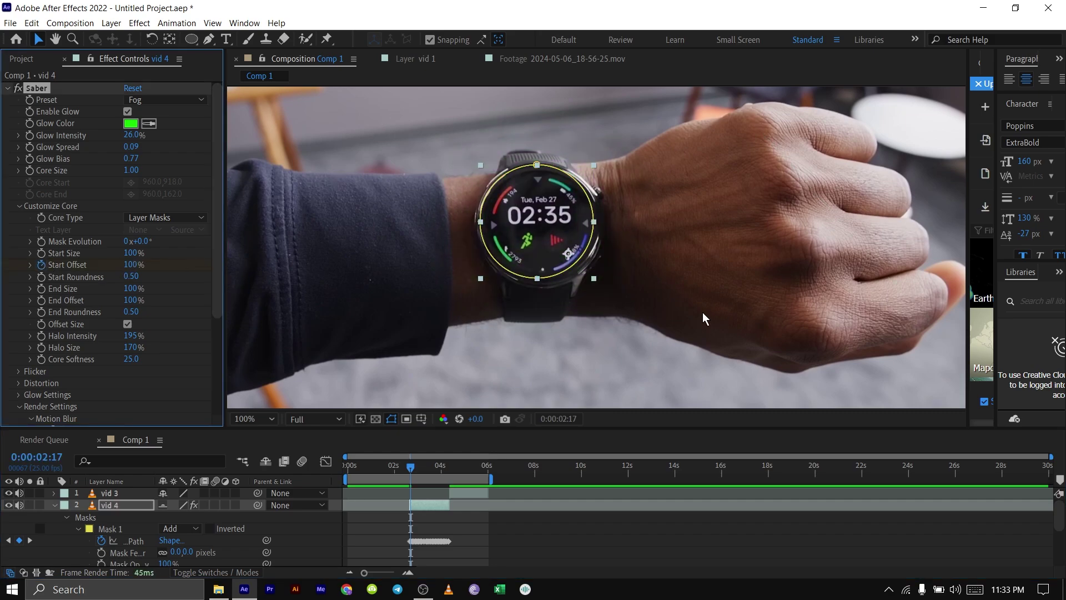
drag(410, 471, 418, 470)
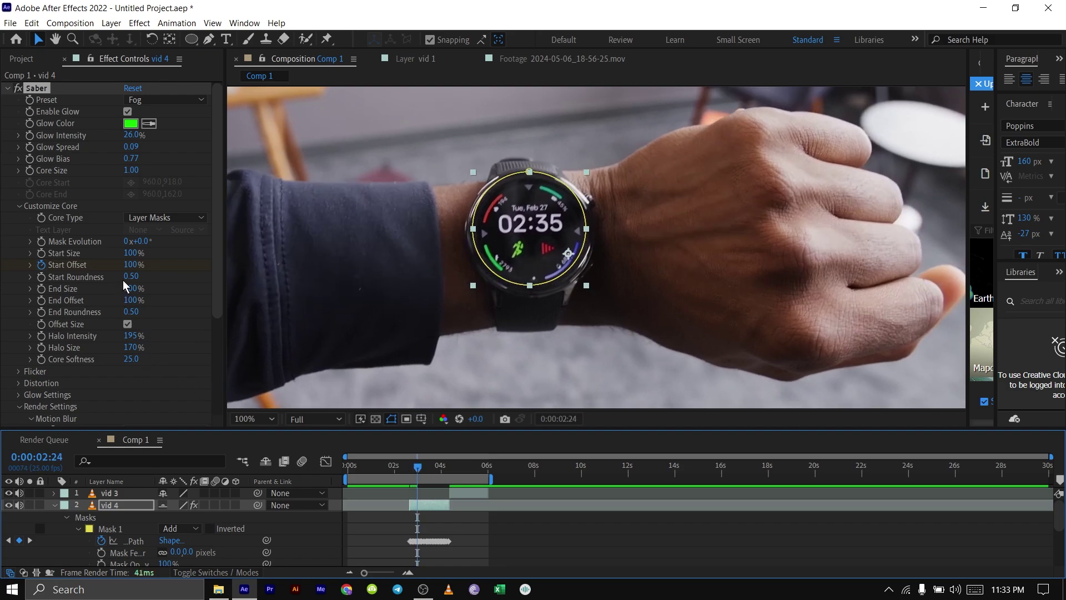
drag(131, 265, 2, 275)
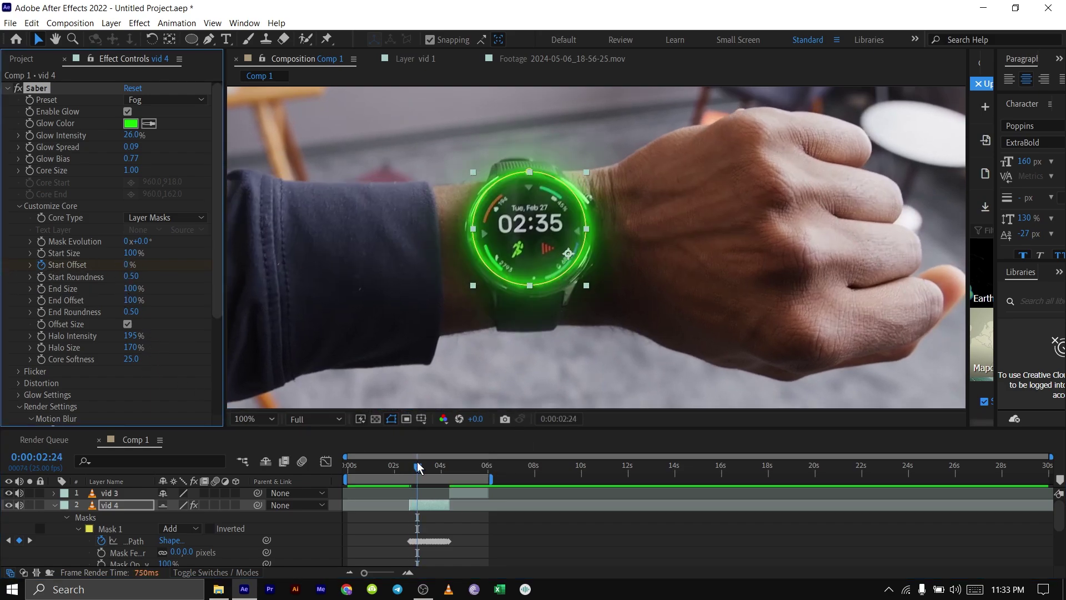
Preview the ring draw-on animation, then select vid 2 and hide the vid 4 glow layer
drag(418, 469, 396, 469)
key(ctrl+z)
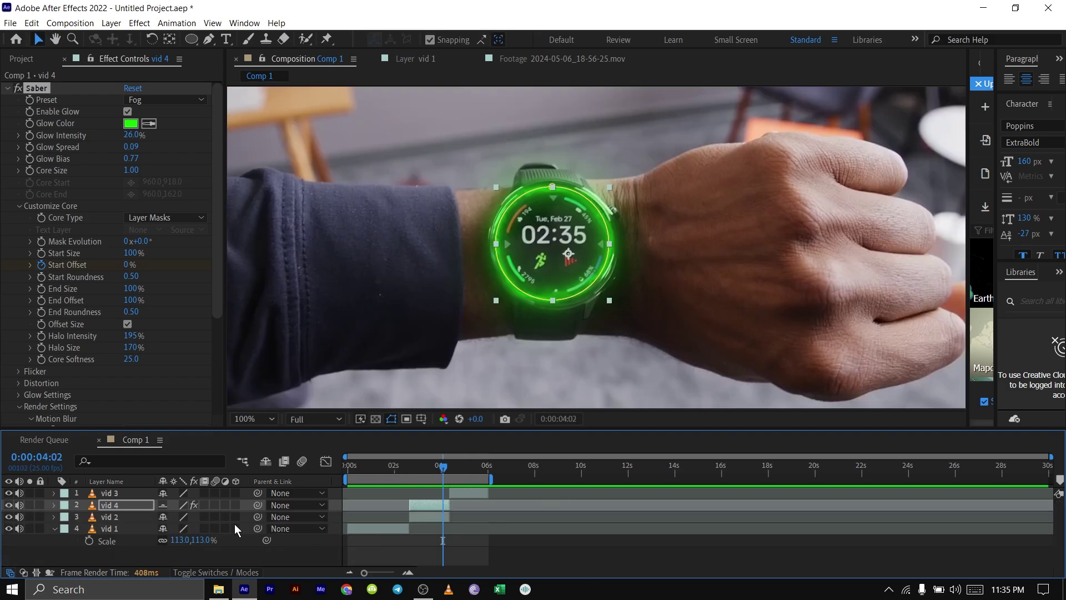
click(430, 518)
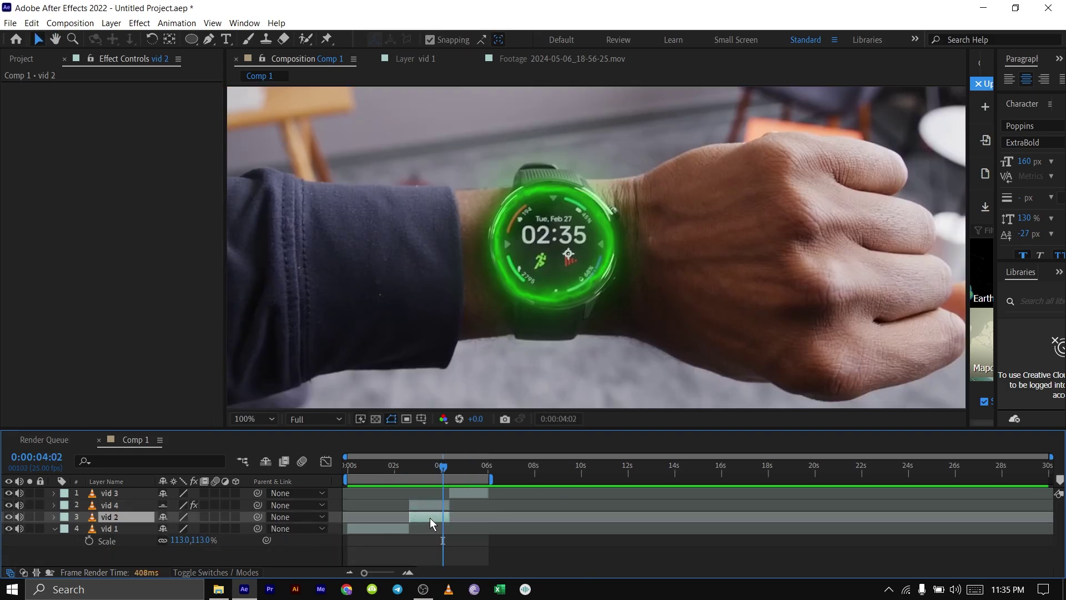
click(9, 505)
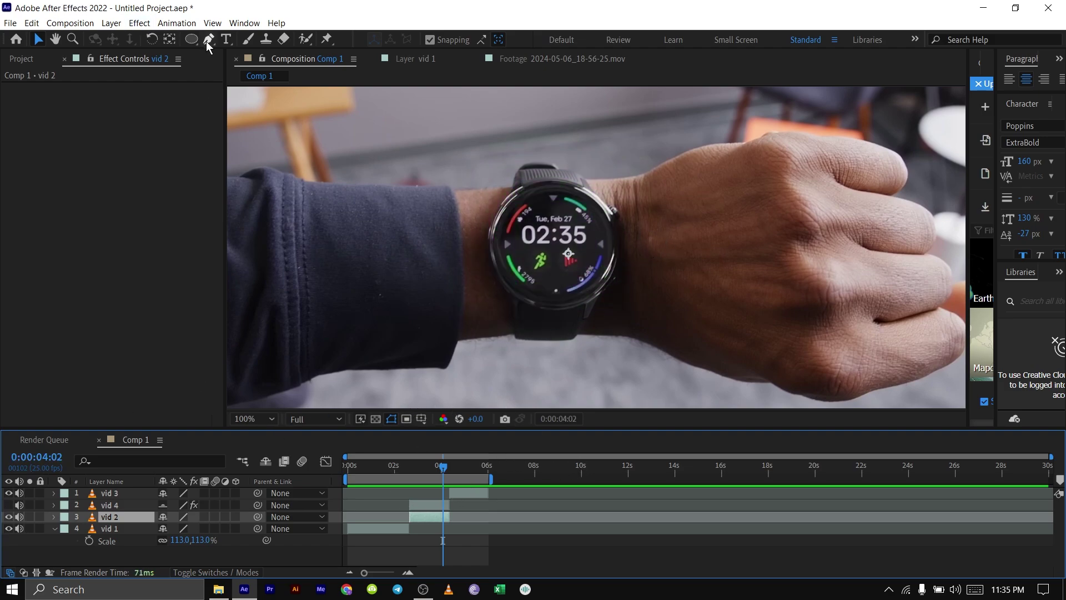
Zoom the viewer out, type a 'smart watch' text layer and move it above the watch
key(comma)
key(comma)
click(226, 39)
click(480, 163)
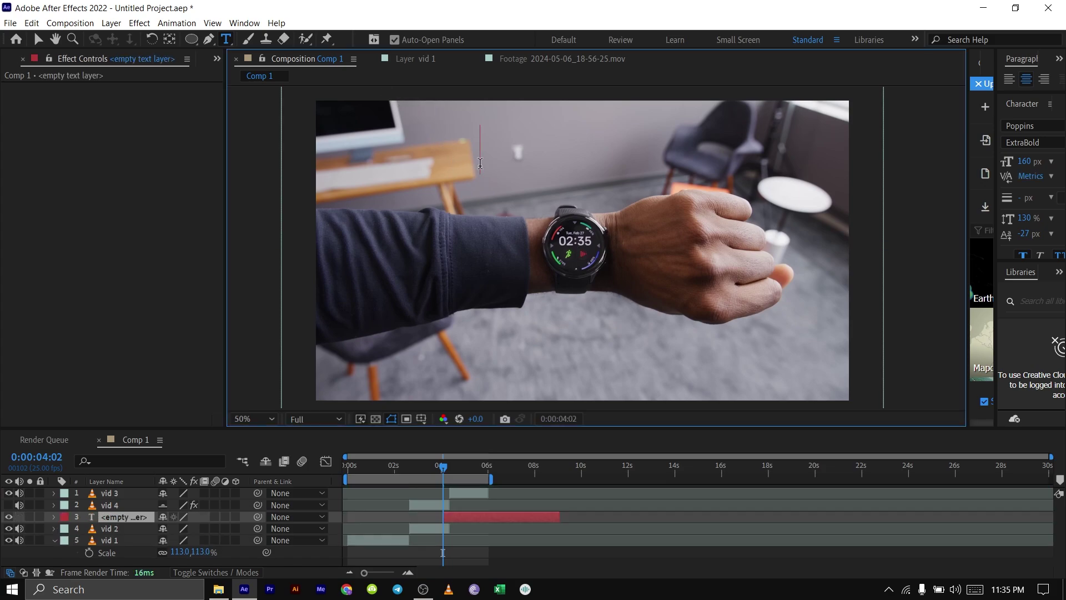
text(smart w)
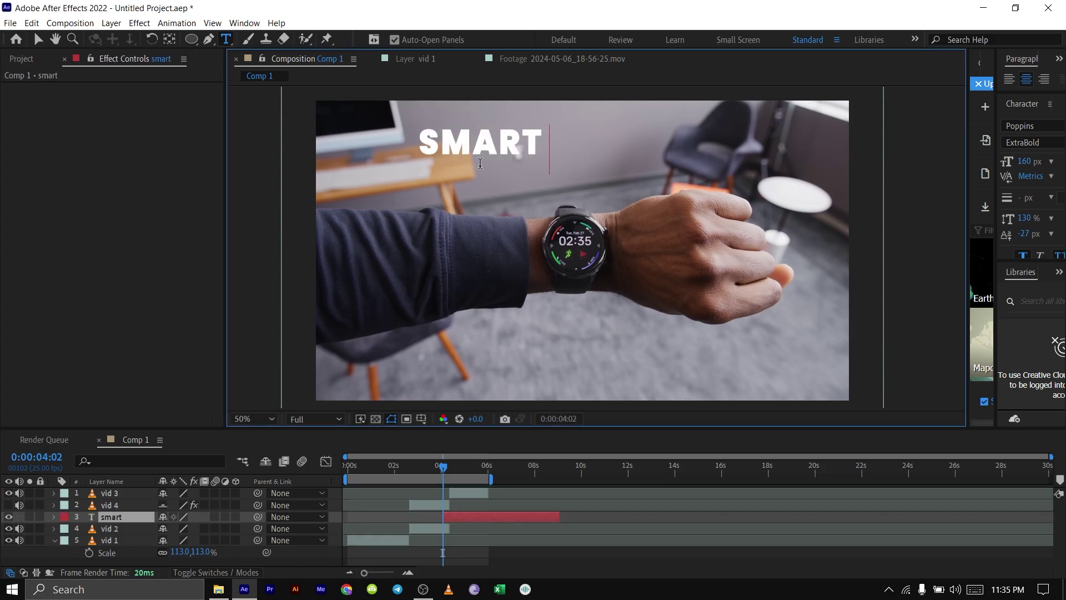
text(atch)
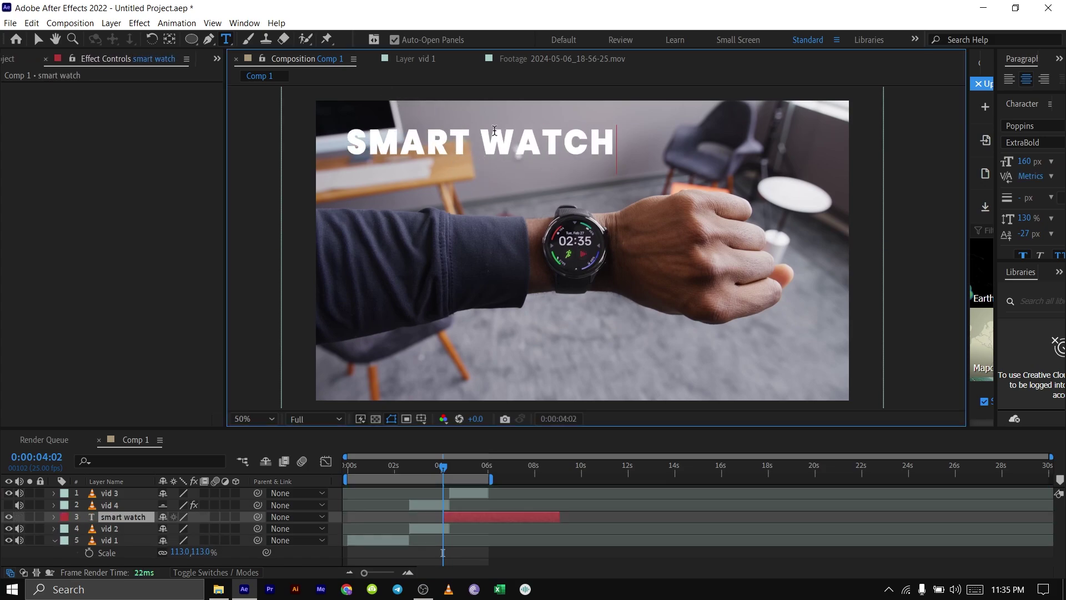
click(37, 39)
drag(397, 128, 502, 143)
Scale the SMART WATCH title to 113% and step the playhead to 0:00:02:16
key(s)
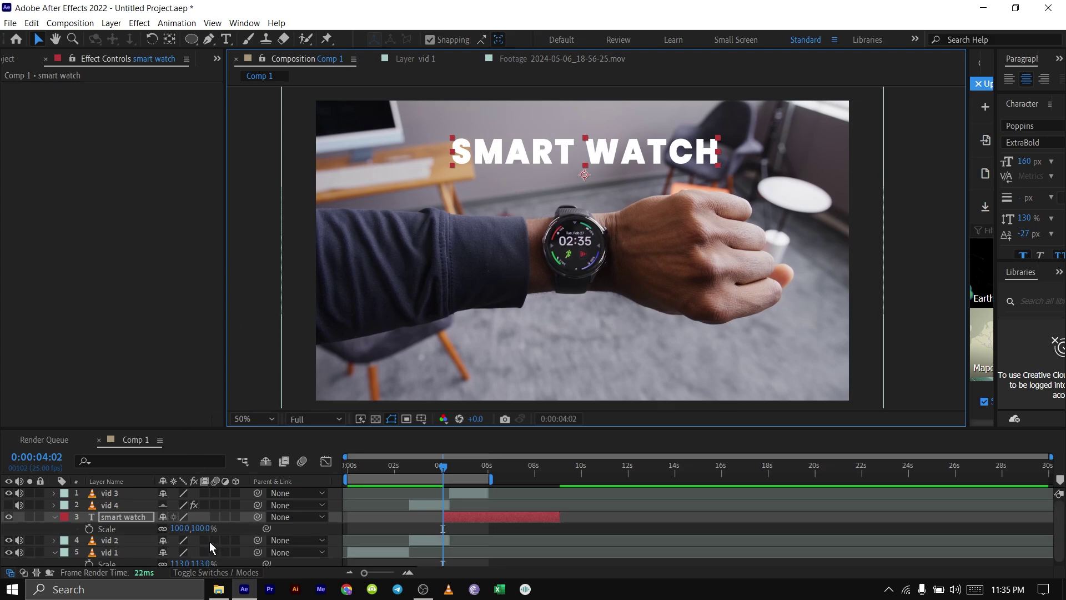
drag(184, 533, 442, 514)
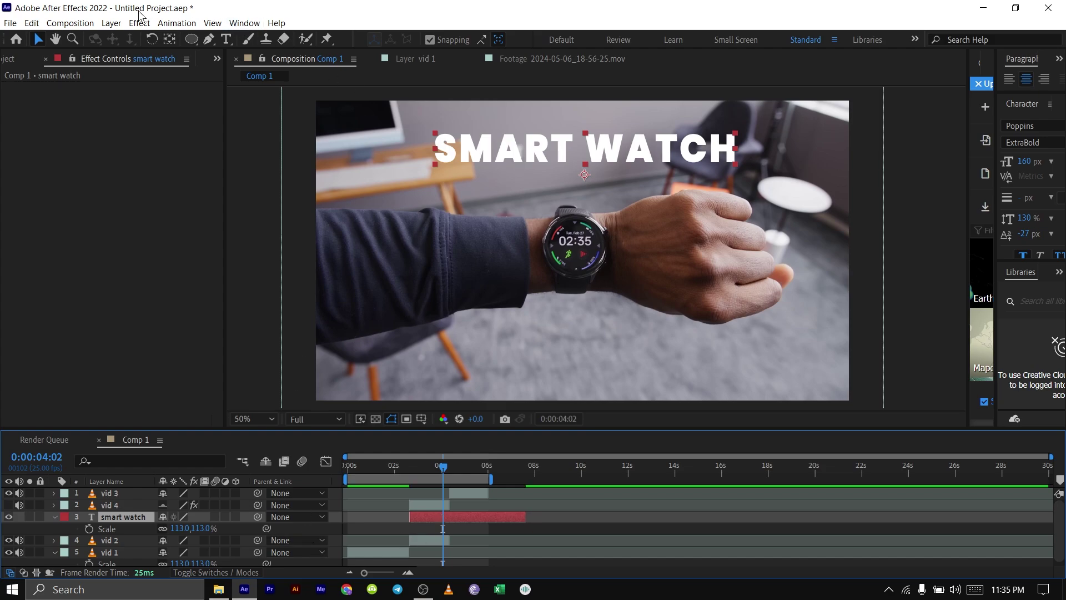
drag(439, 467, 408, 458)
key(;)
Add a Null Object layer, then select vid 2 and narrow the composition viewer
click(111, 23)
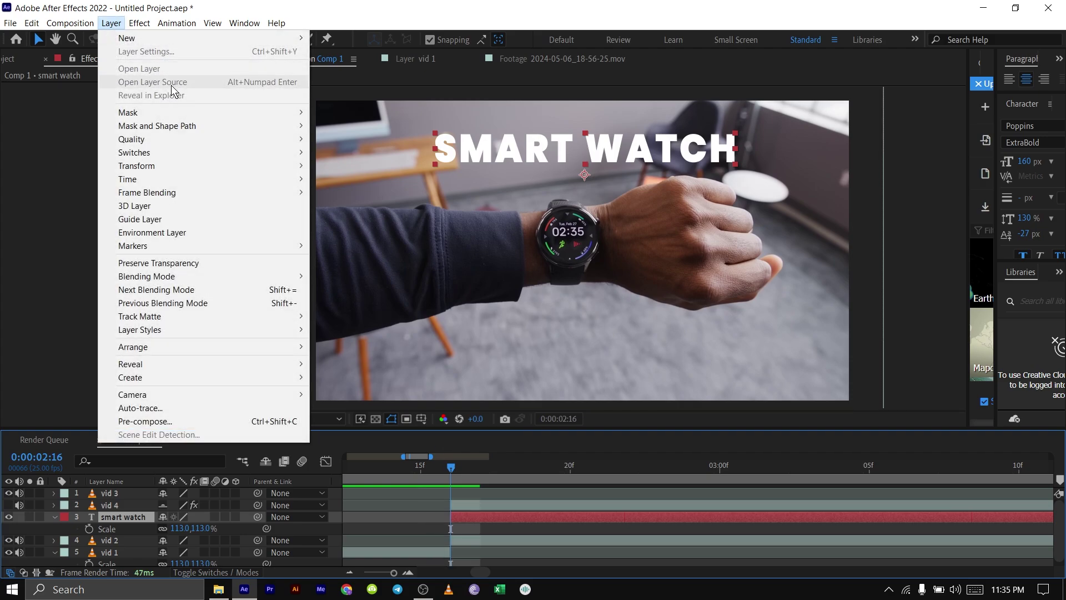
mouse_move(159, 38)
click(350, 91)
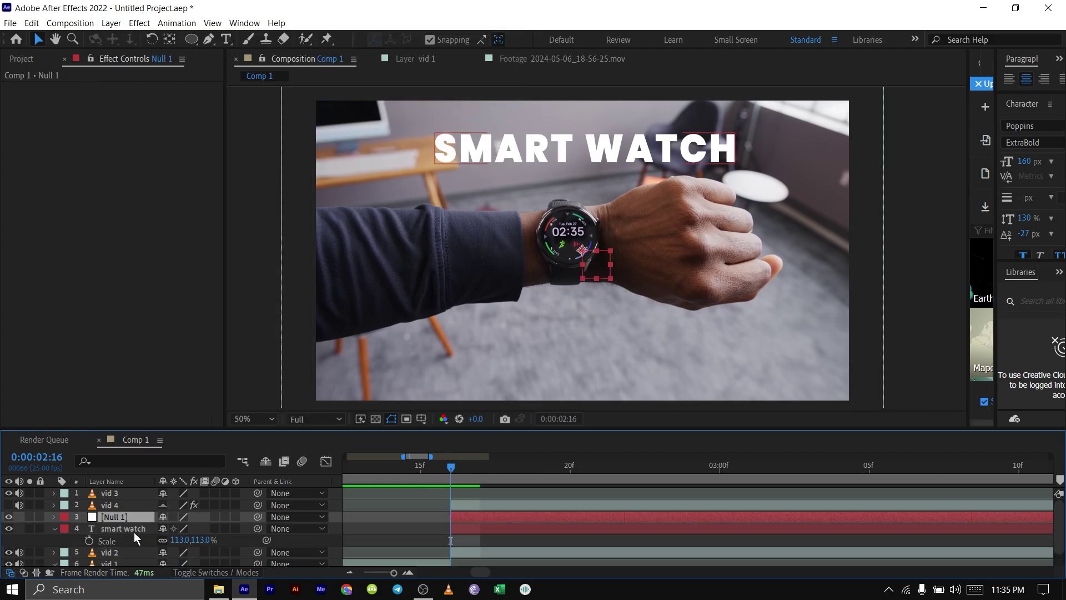
click(54, 529)
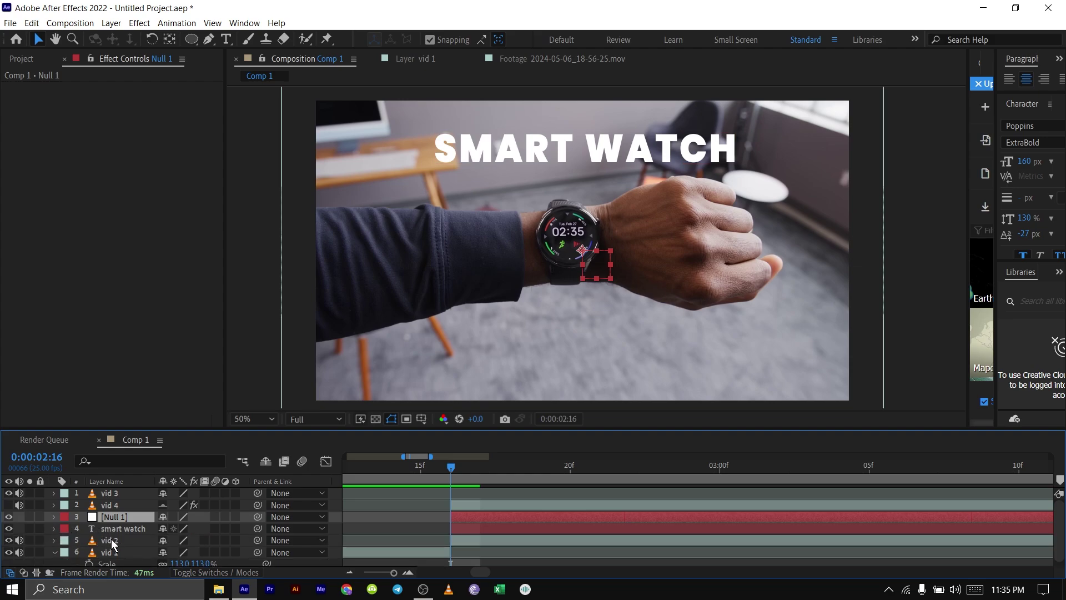
click(112, 540)
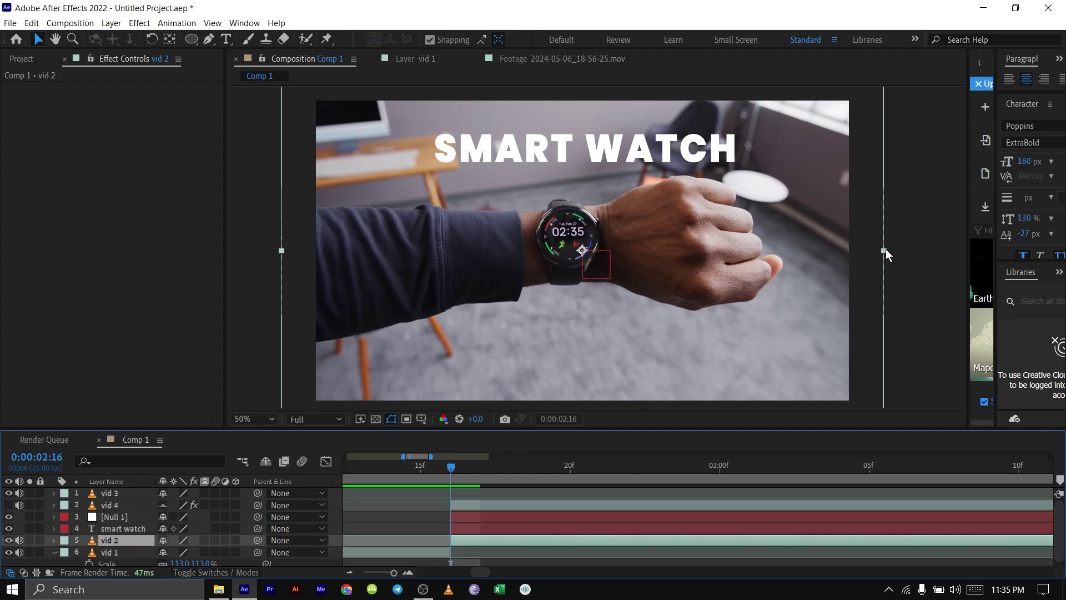
drag(969, 254, 817, 253)
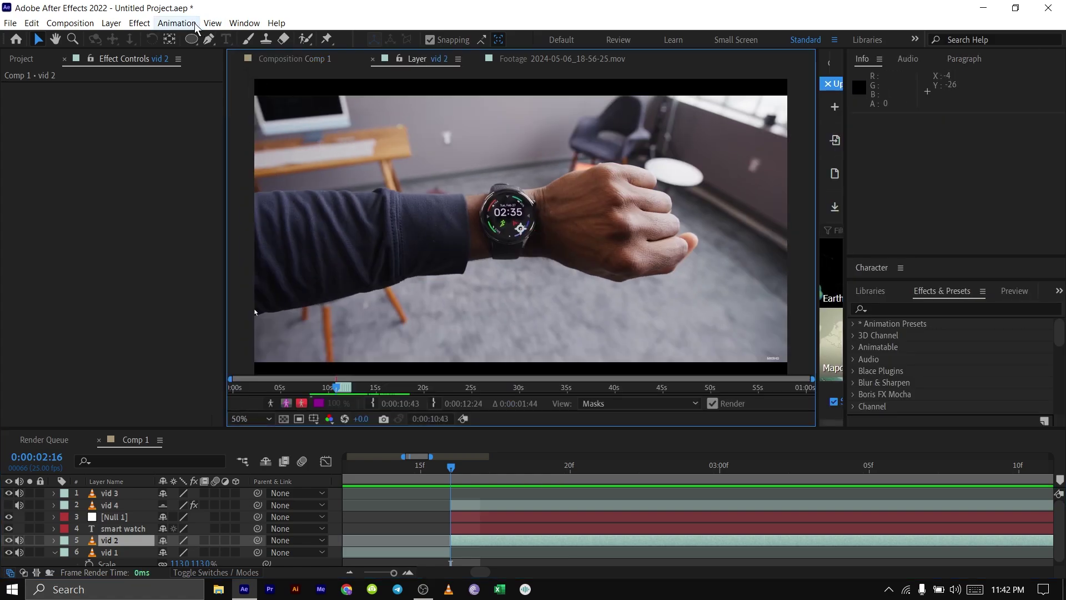
Start Track Motion on vid 2 and place Track Point 1 on the watch's clock digits
click(194, 23)
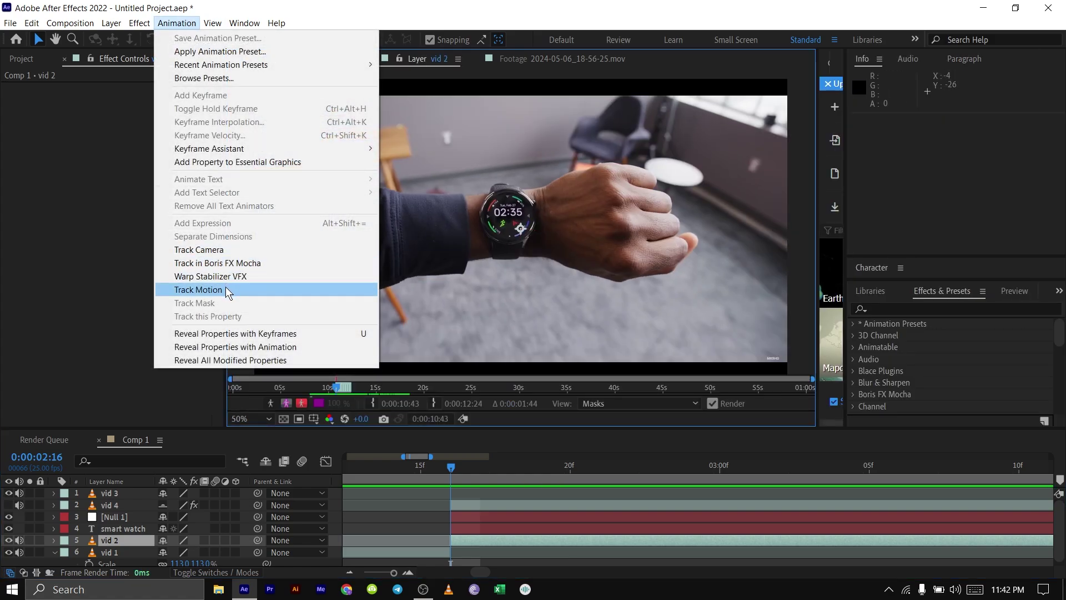
click(225, 289)
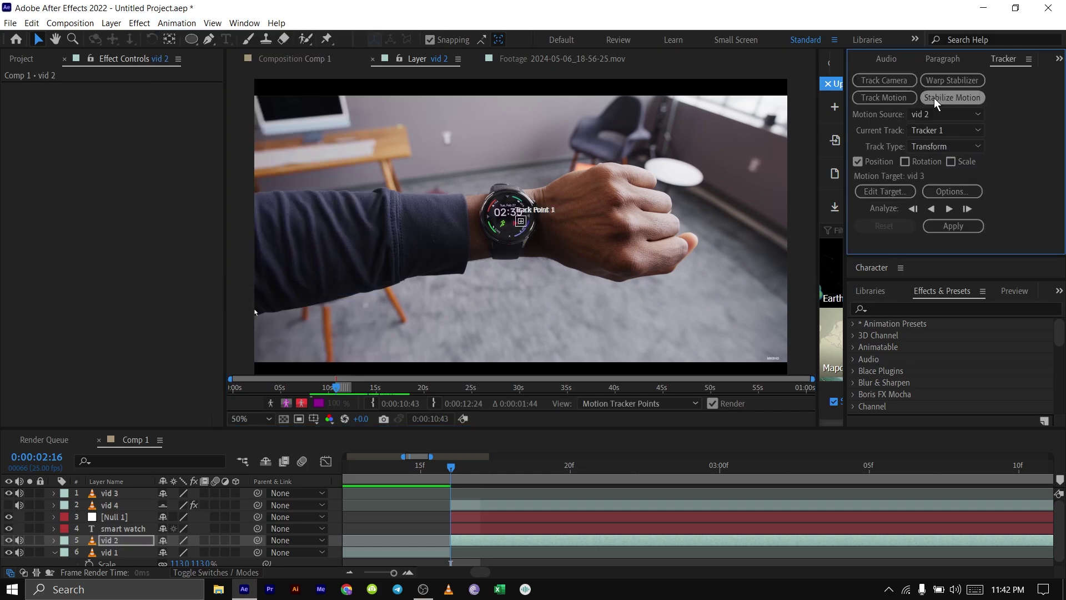
scroll(506, 221, up, 6)
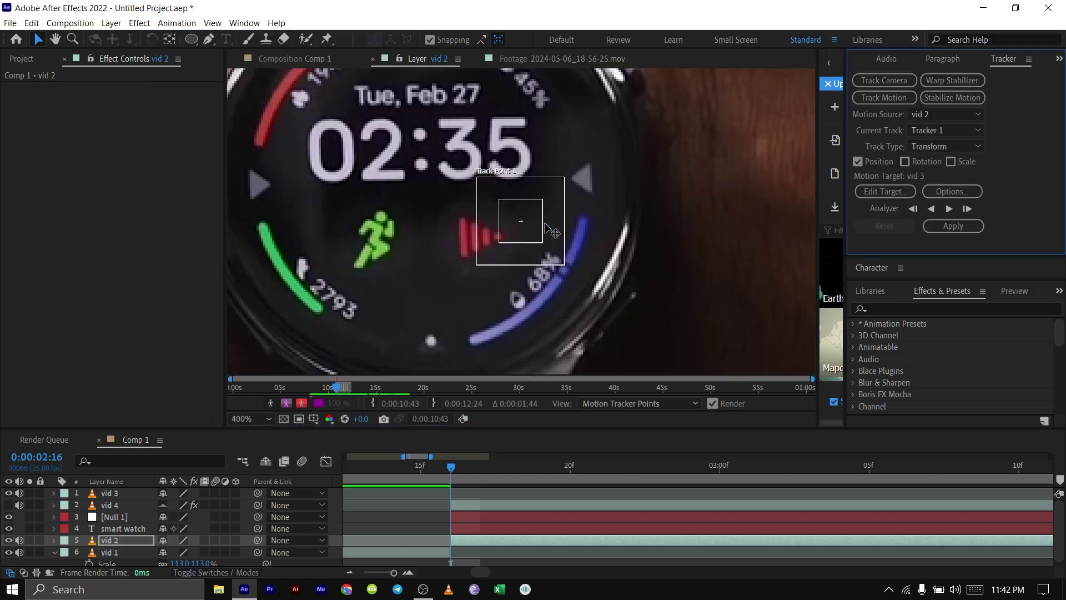
drag(509, 232, 389, 184)
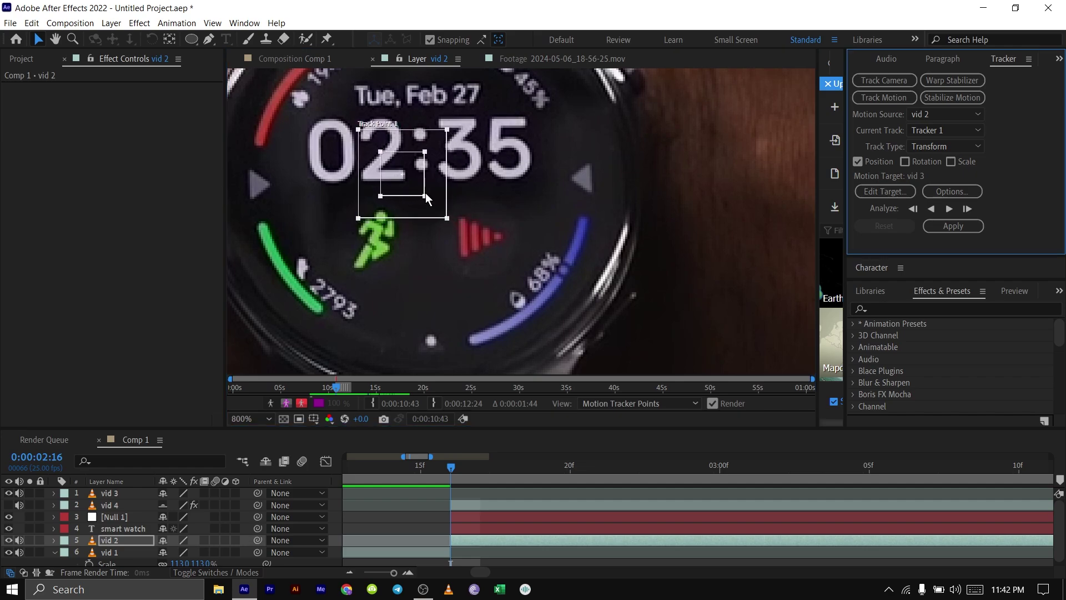
Shrink the track point's feature box around the digits and enlarge its search area
scroll(430, 199, up, 2)
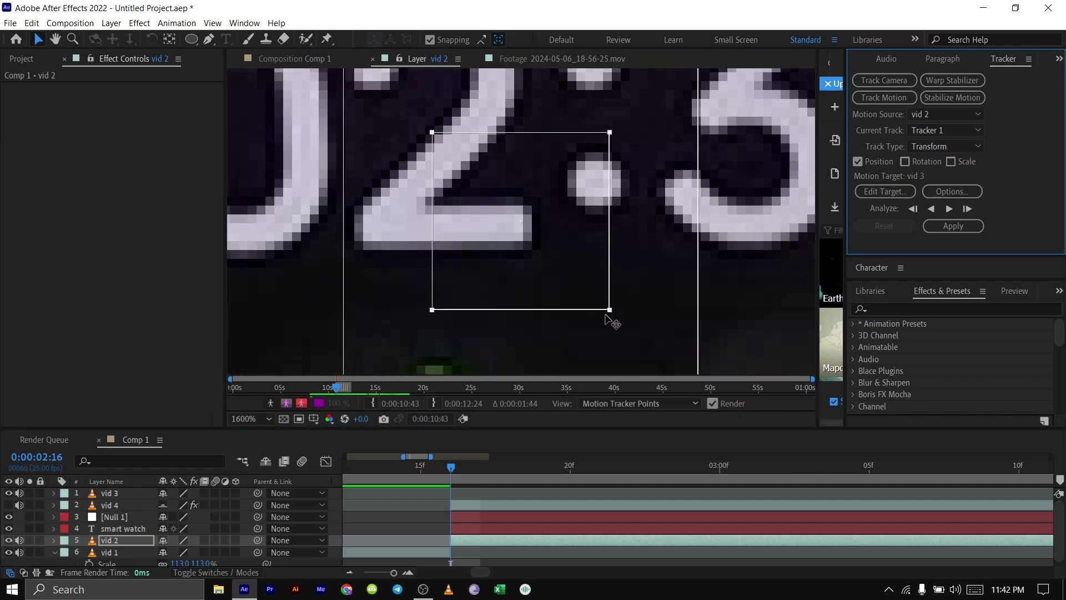
drag(609, 309, 584, 282)
scroll(583, 278, down, 2)
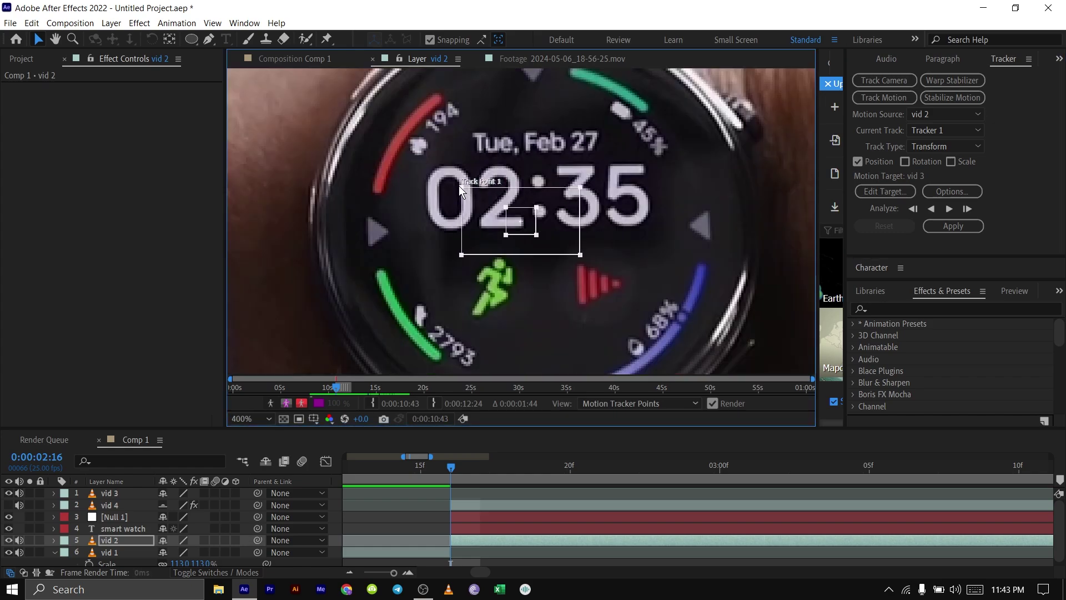
drag(459, 187, 462, 173)
scroll(645, 306, down, 1)
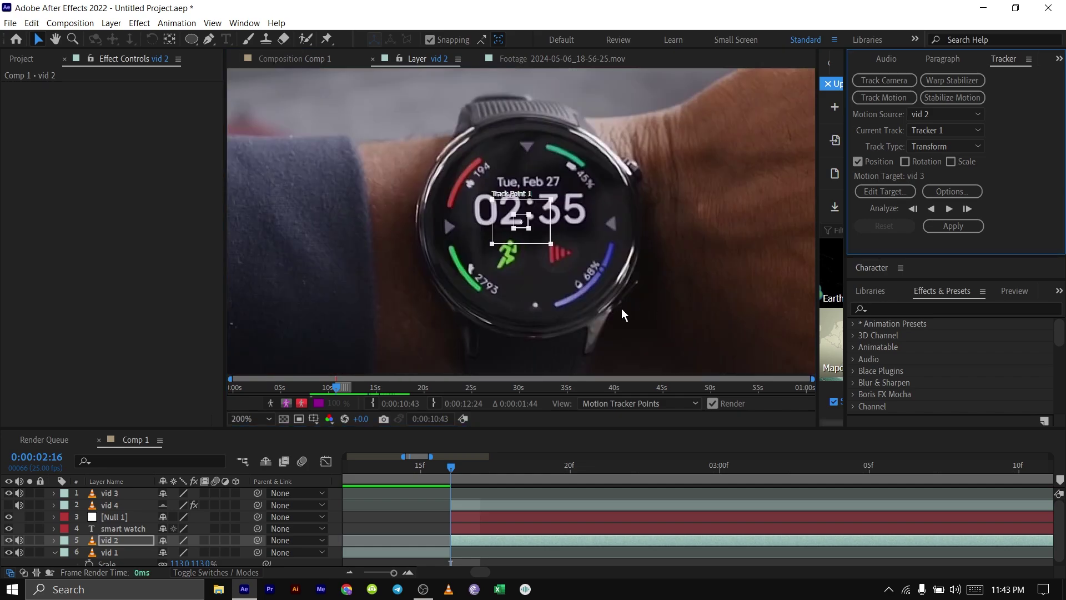
Analyze the watch-face track point forward, pausing and stepping single frames, to about 0:00:04:08
click(949, 210)
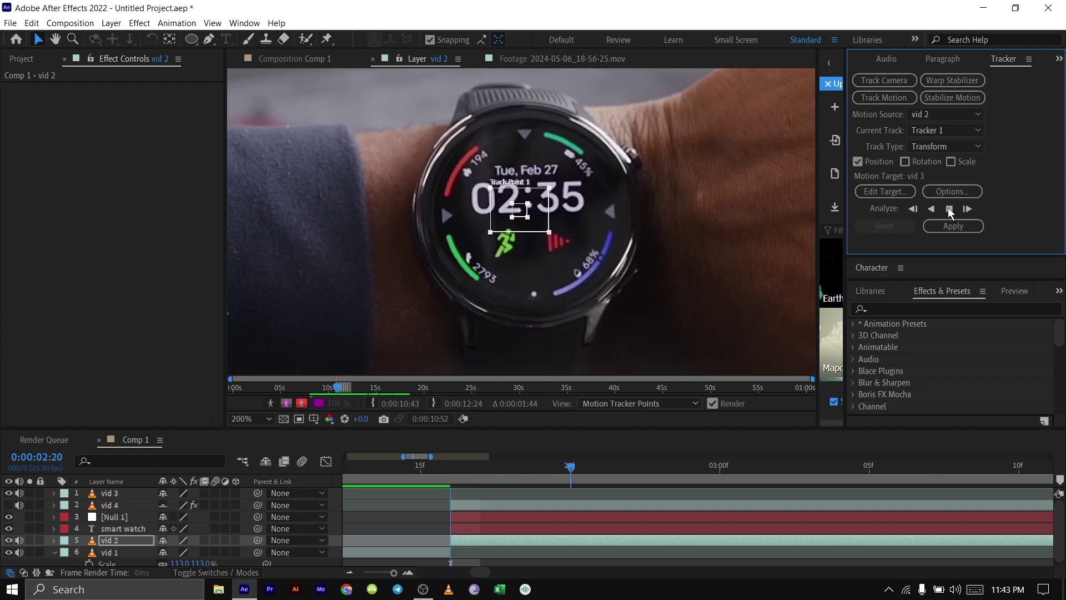
click(948, 210)
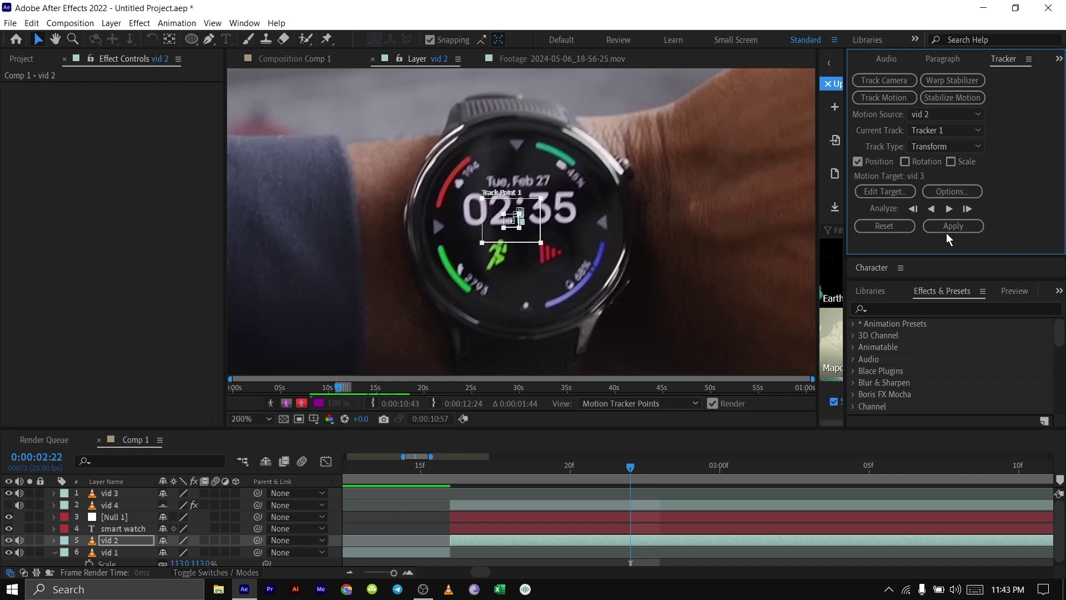
click(949, 208)
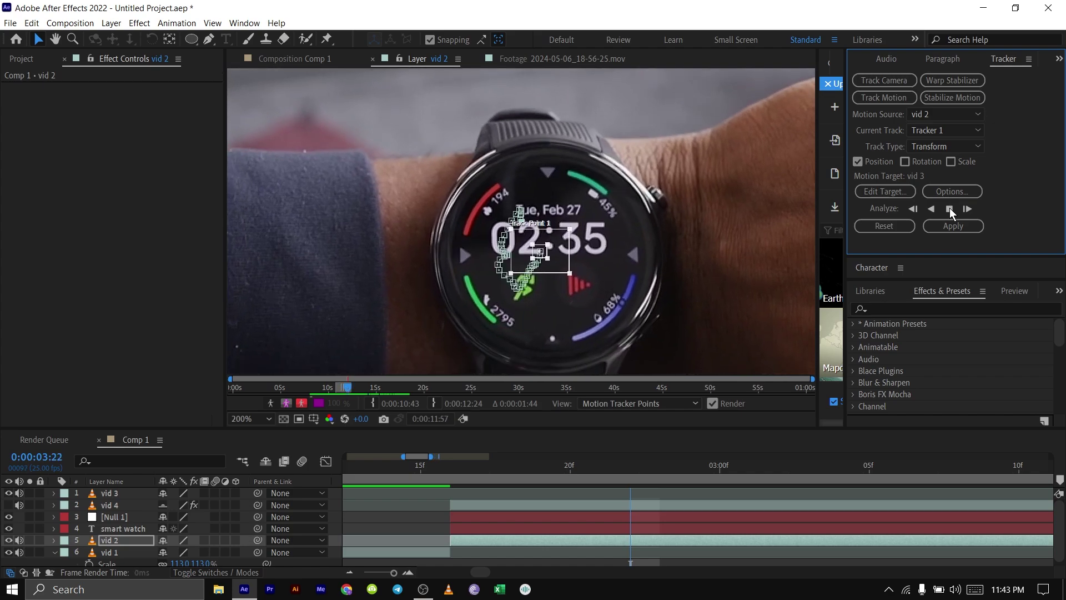
click(950, 208)
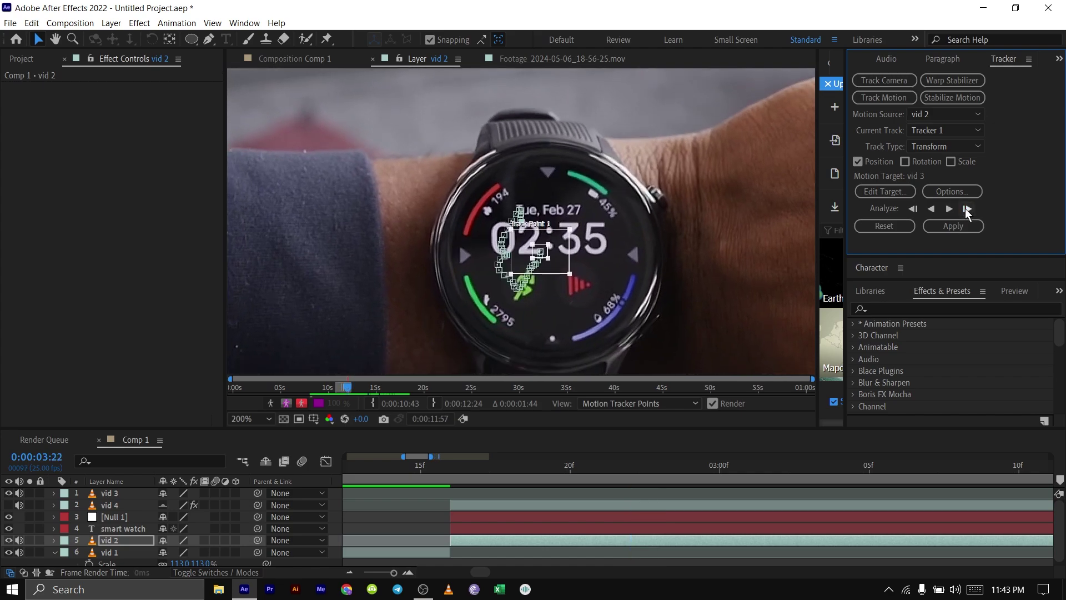
click(966, 209)
click(966, 209)
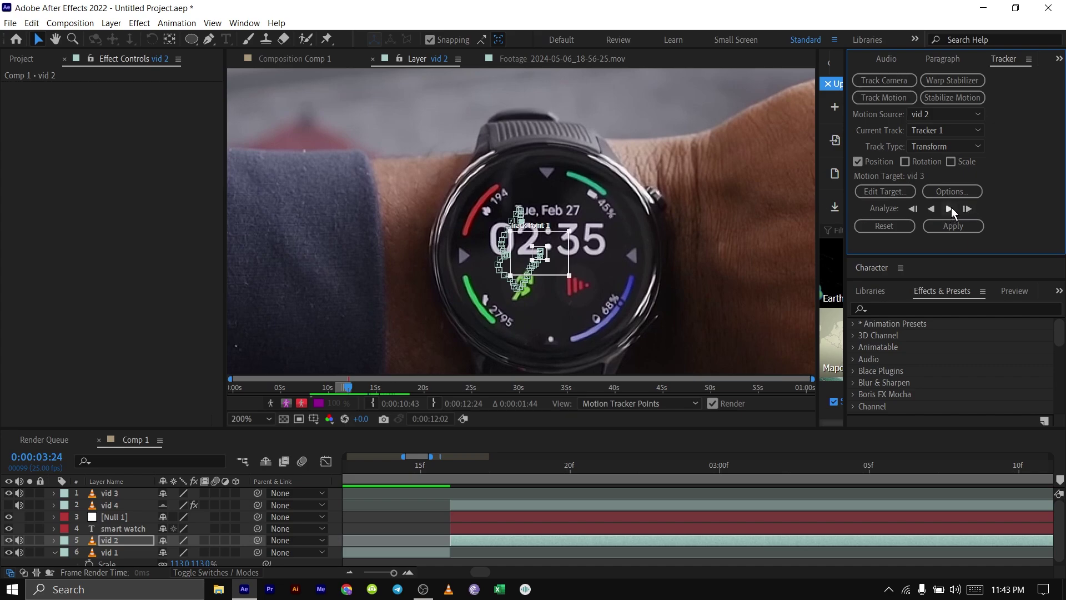
click(949, 208)
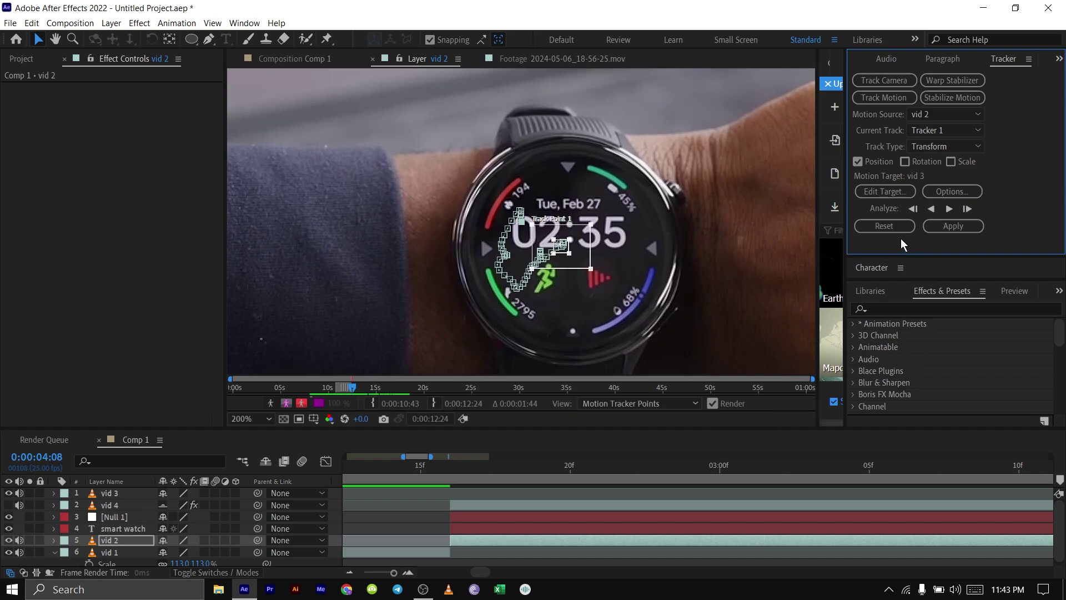
Set the tracker's motion target to the Null 1 layer
click(885, 194)
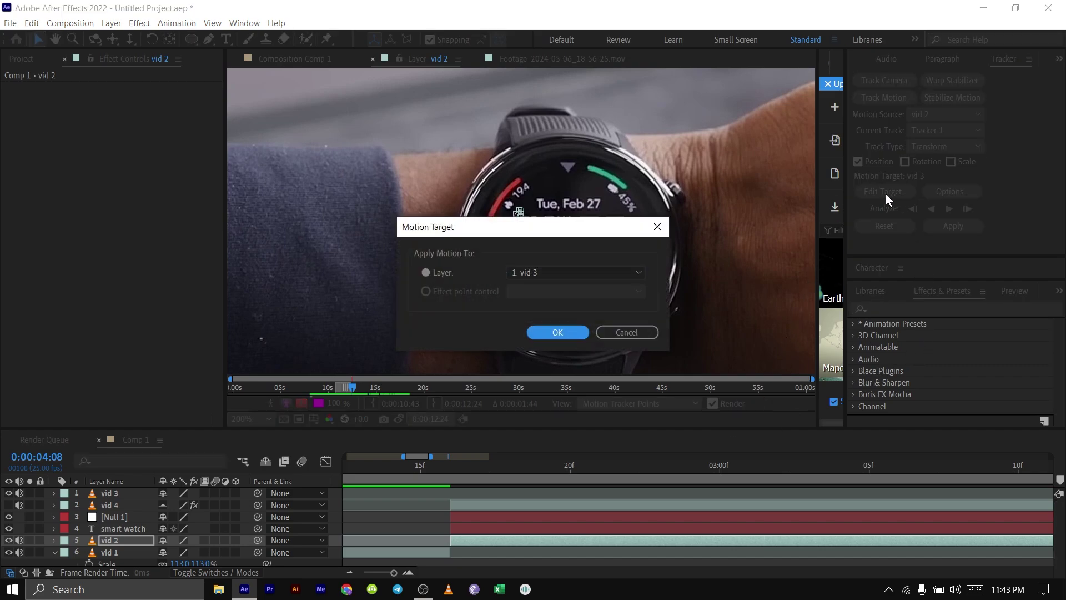
click(548, 272)
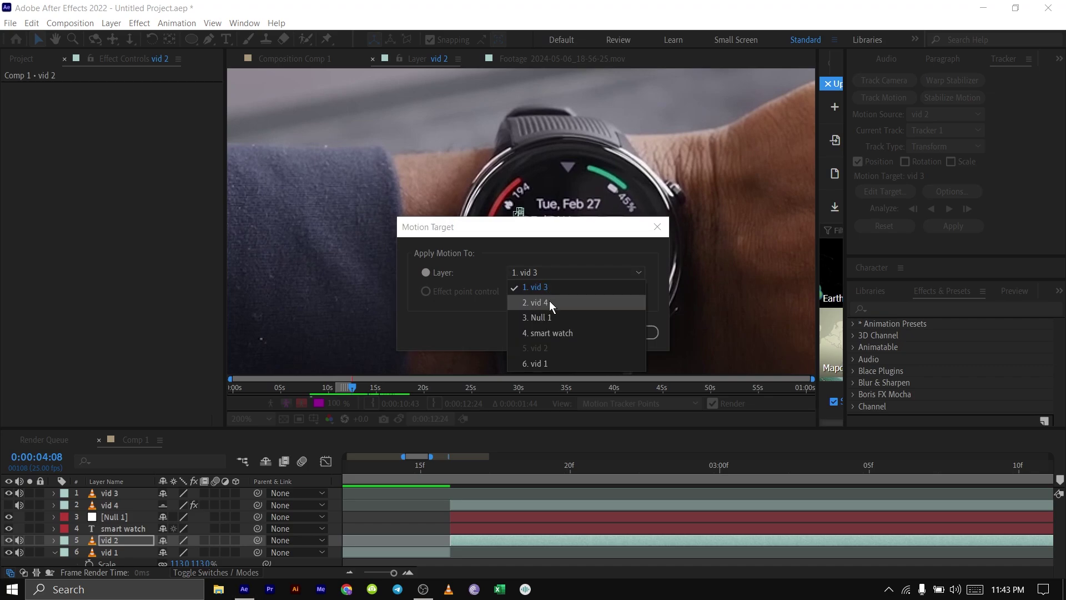
click(552, 317)
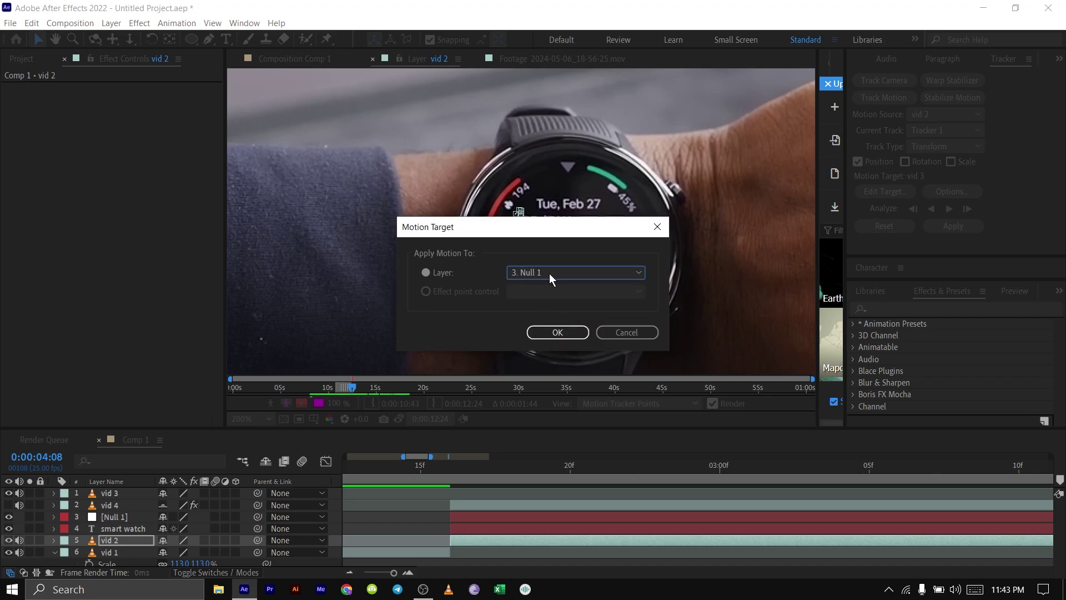
click(551, 336)
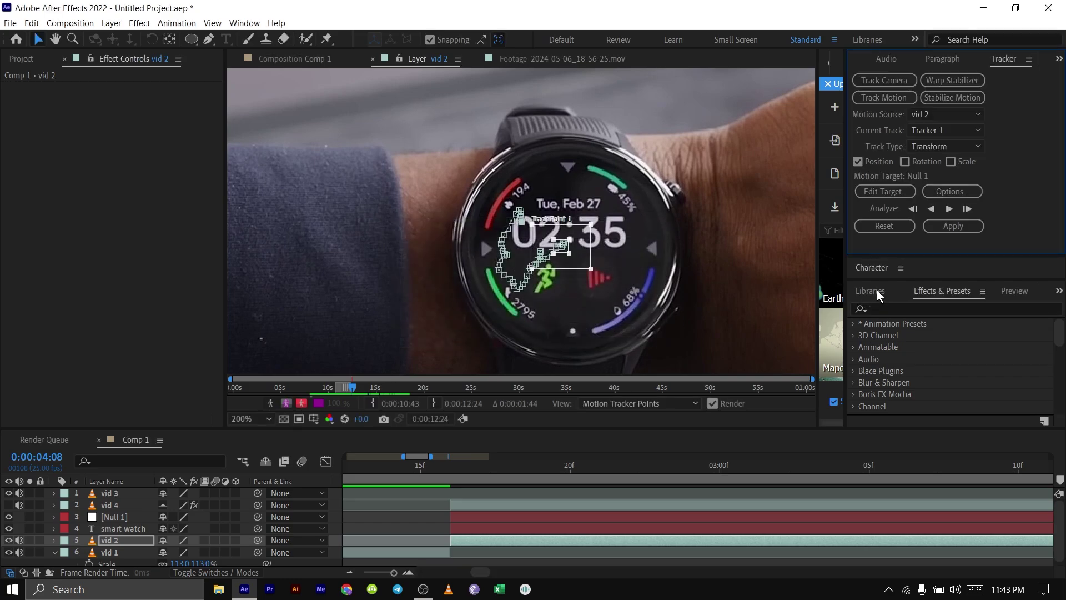
Apply the tracking data to Null 1 in X and Y dimensions
click(939, 226)
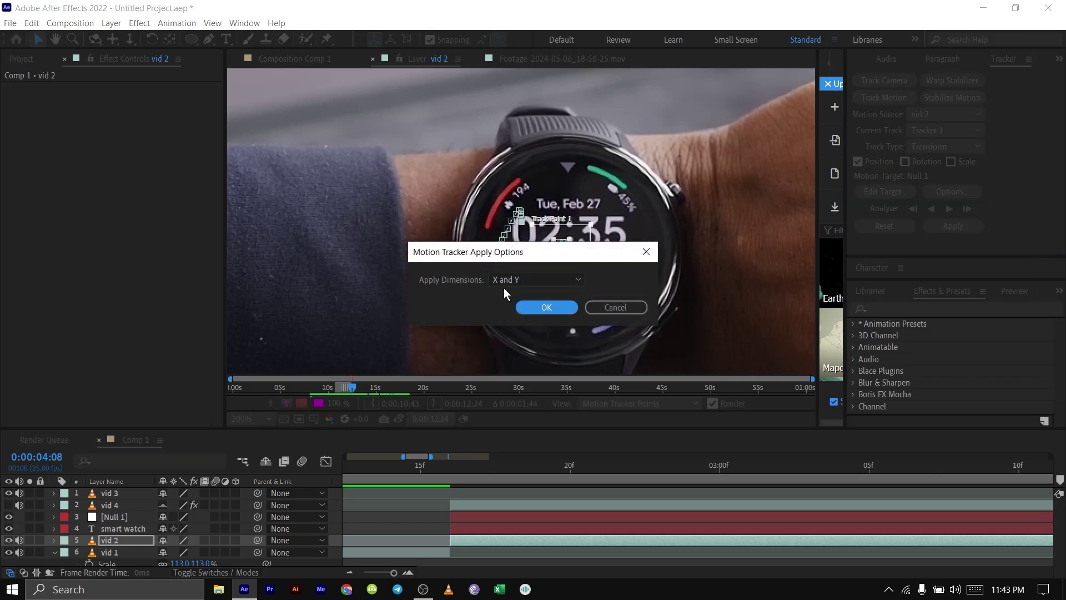
click(508, 279)
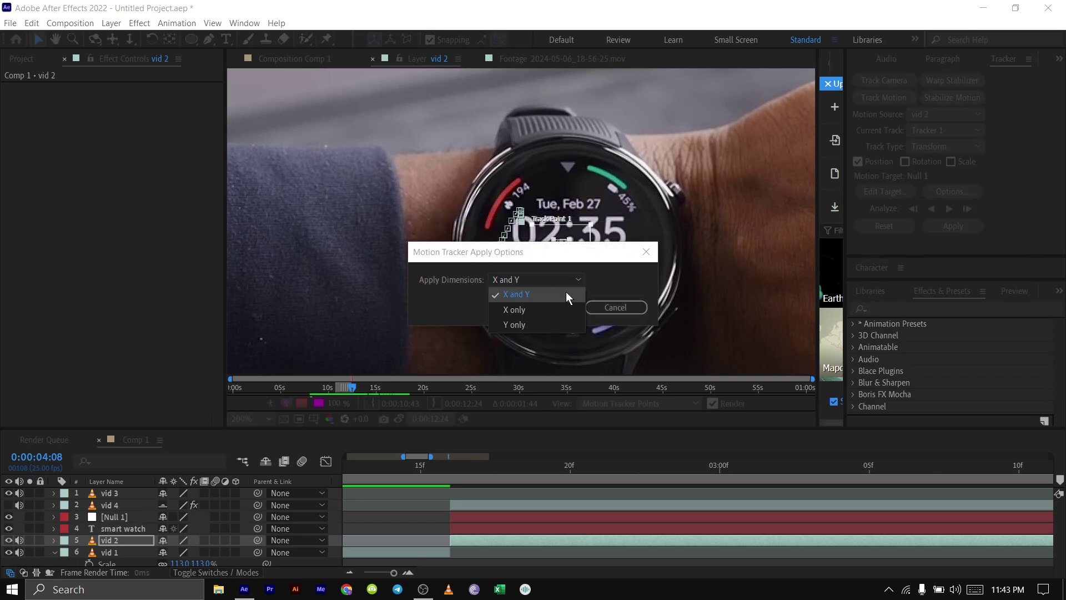
click(532, 281)
click(554, 308)
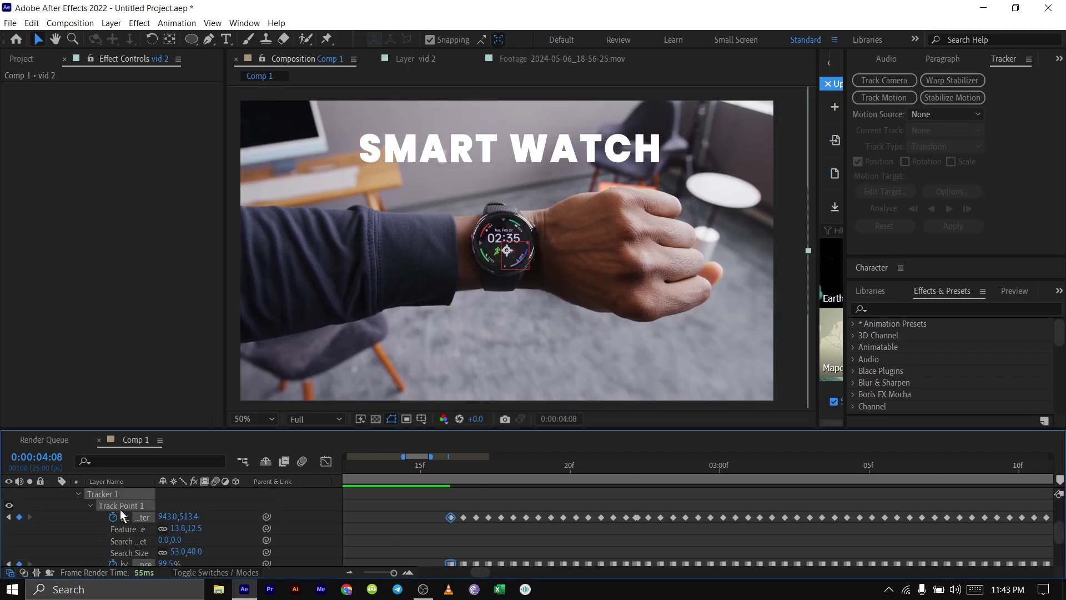
Collapse vid 2's tracker properties and parent the smart watch text layer to Null 1
scroll(106, 519, up, 3)
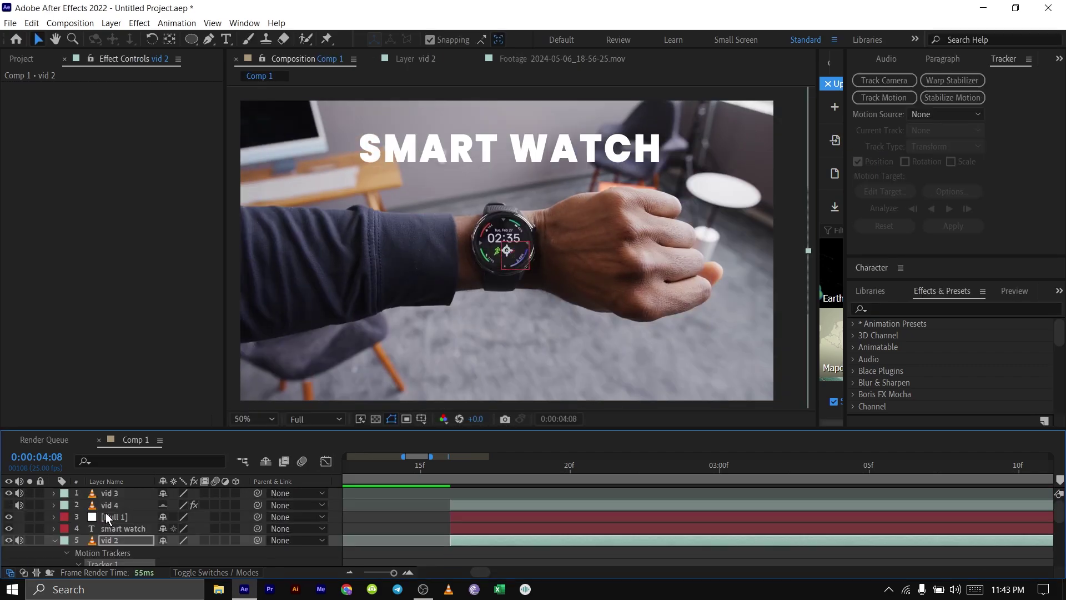
click(54, 539)
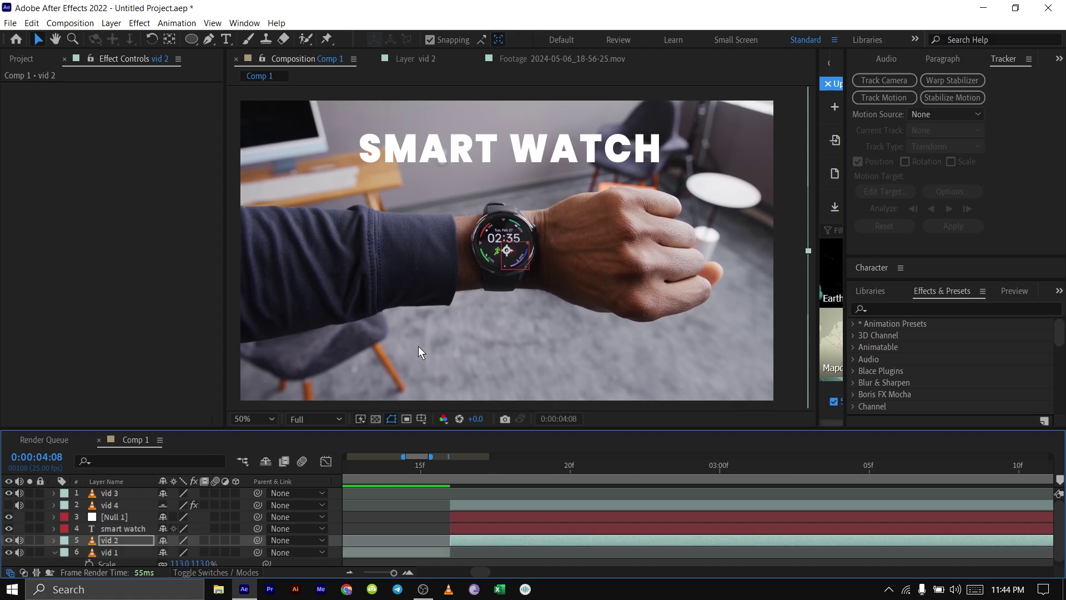
click(117, 528)
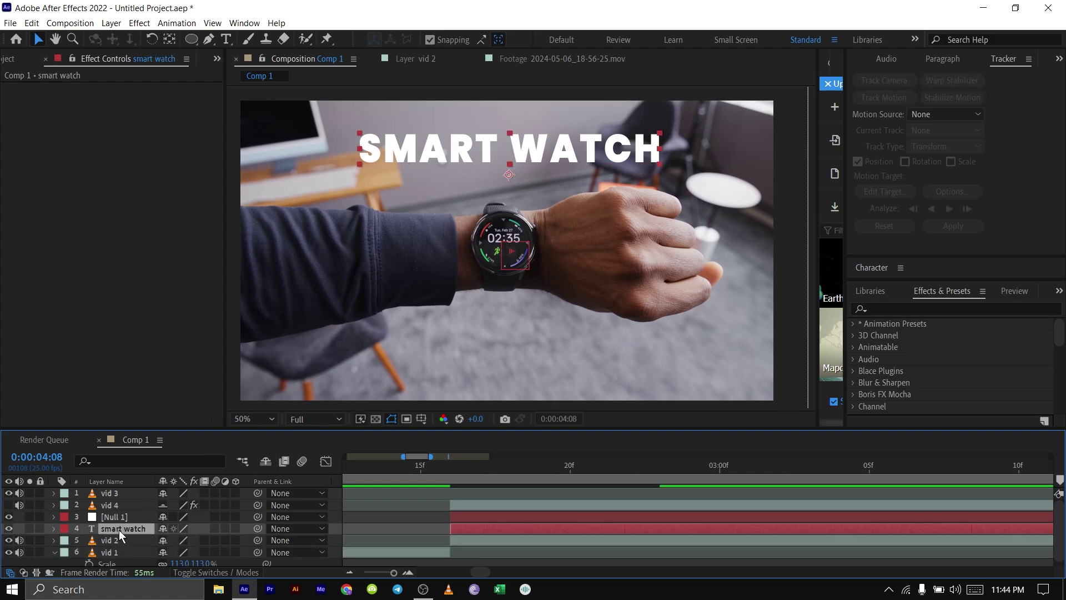
drag(257, 528, 136, 518)
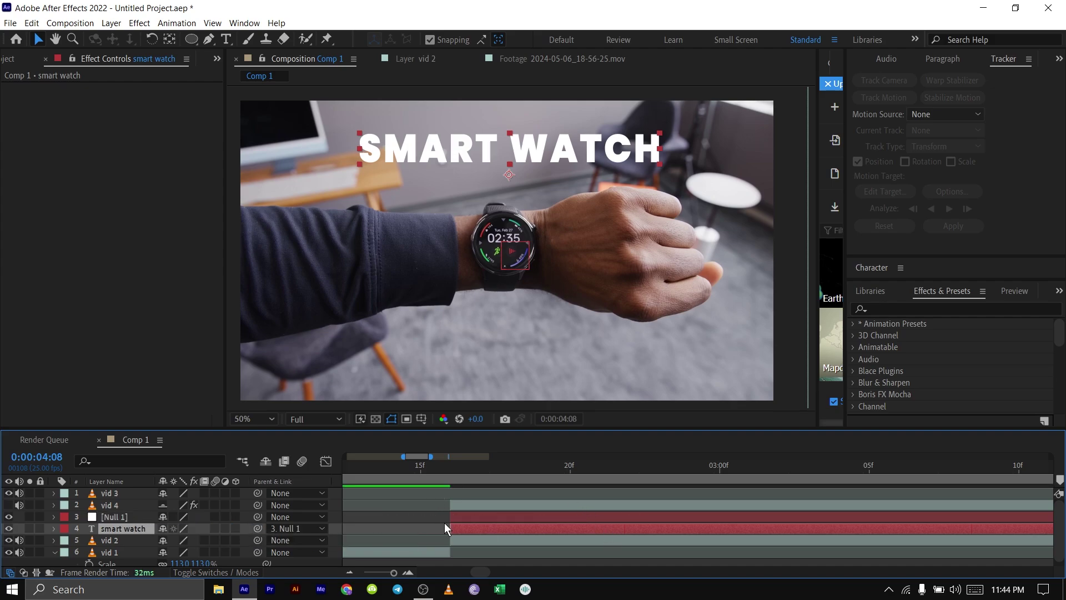
scroll(445, 523, down, 5)
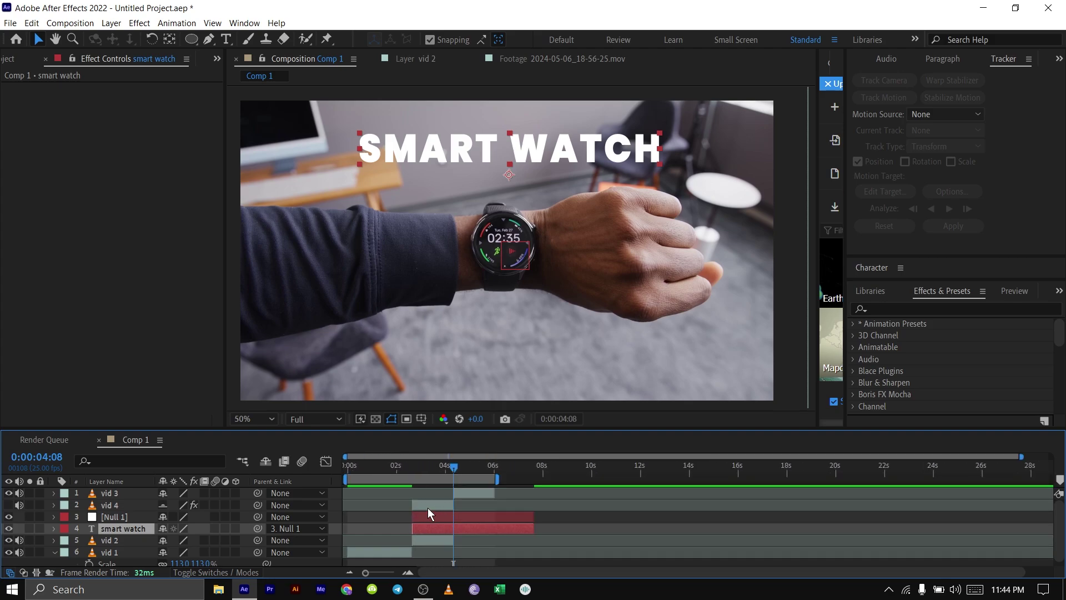
Show the vid 4 green glow layer and preview the comp from an earlier point
click(8, 504)
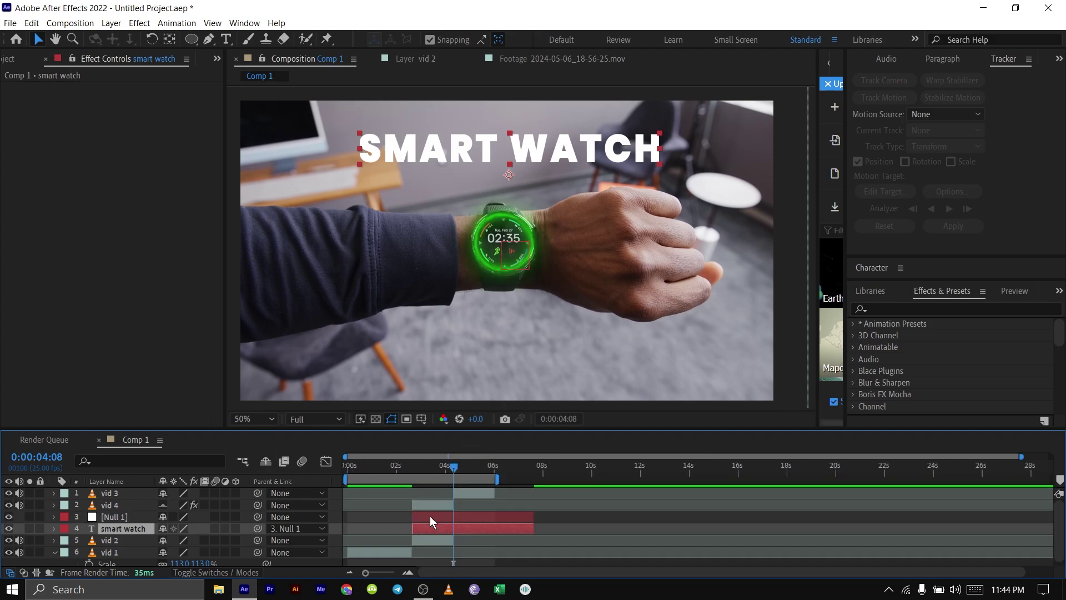
drag(453, 471, 397, 466)
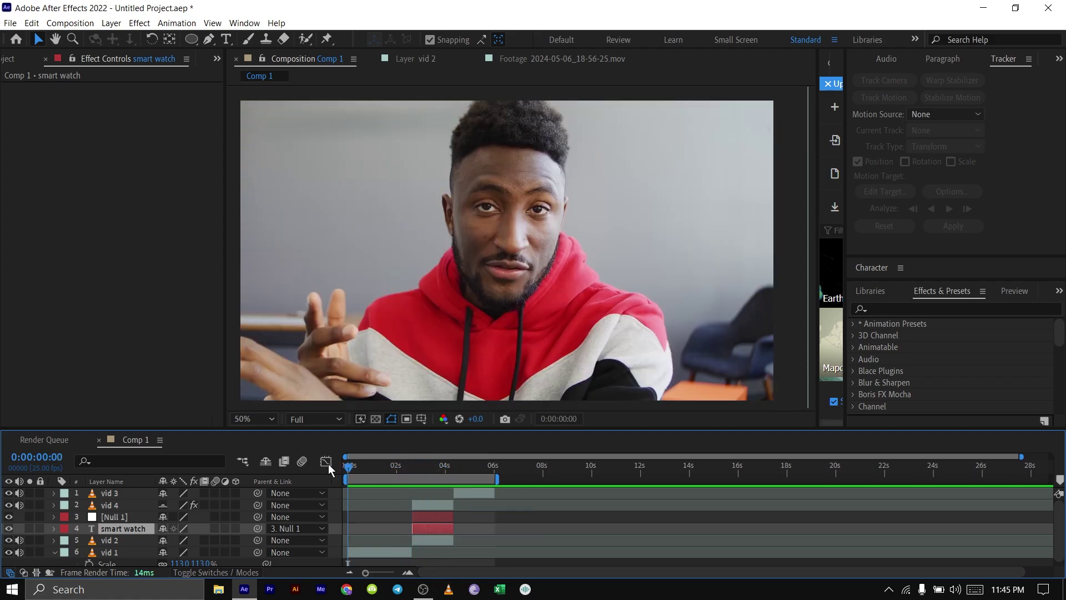
key(space)
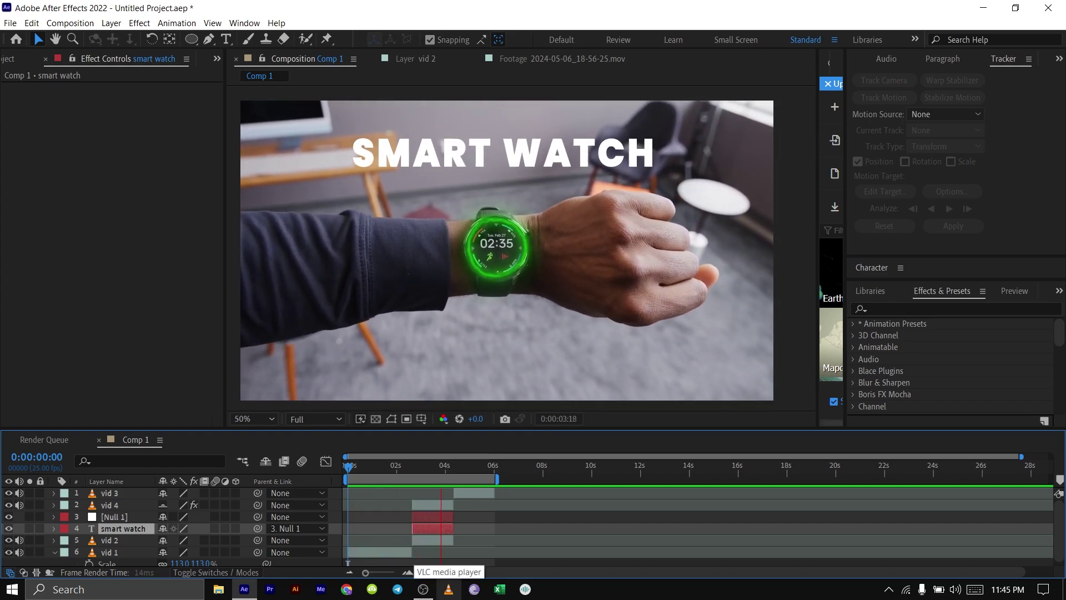
key(space)
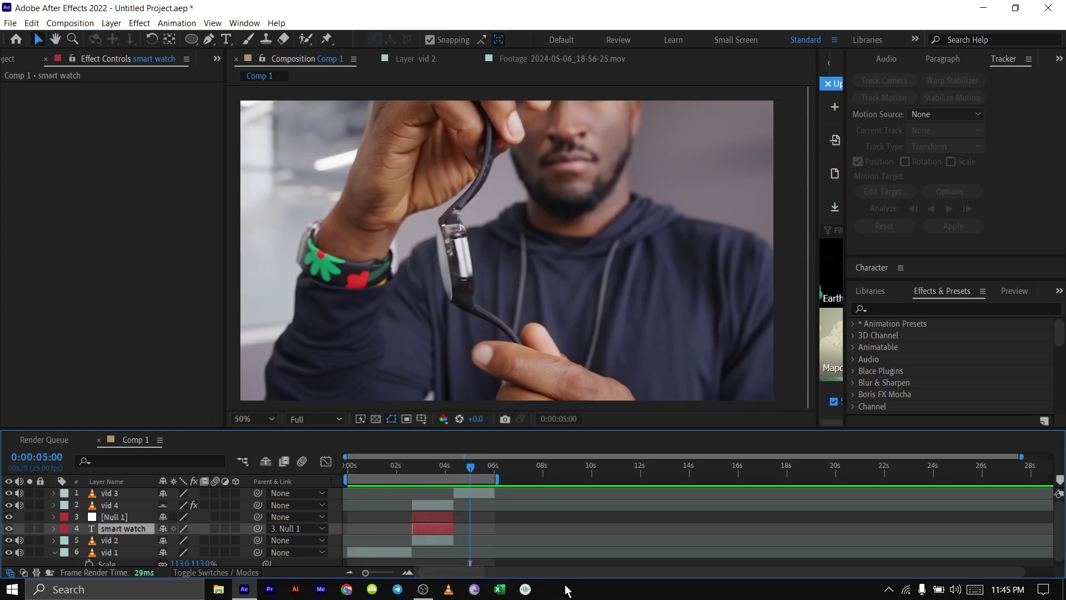